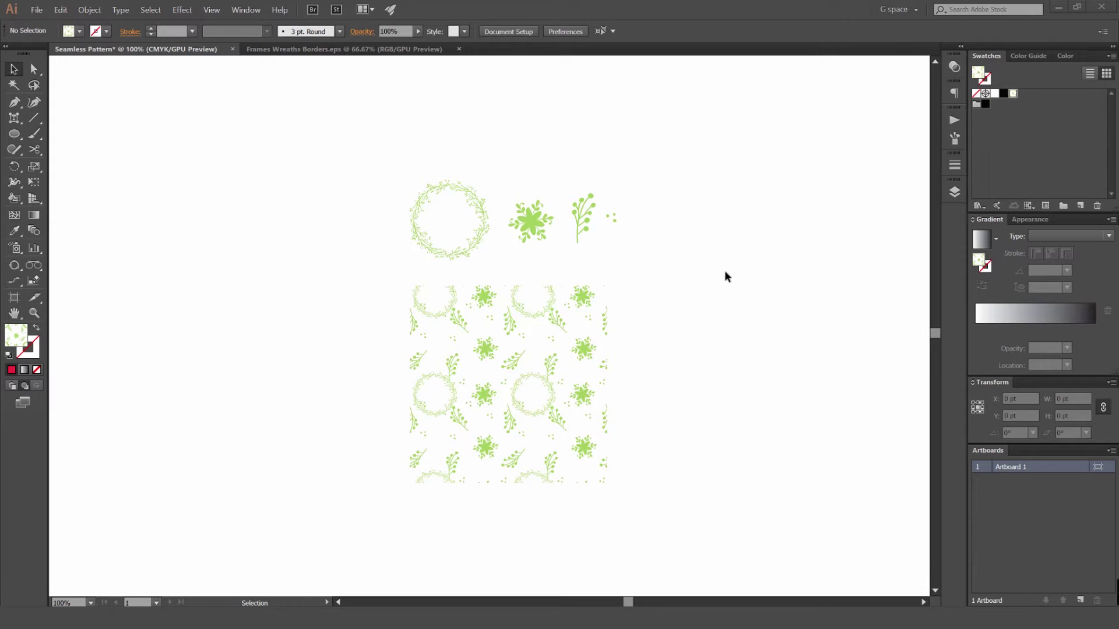
scroll(637, 337, up, 1)
drag(662, 347, 730, 315)
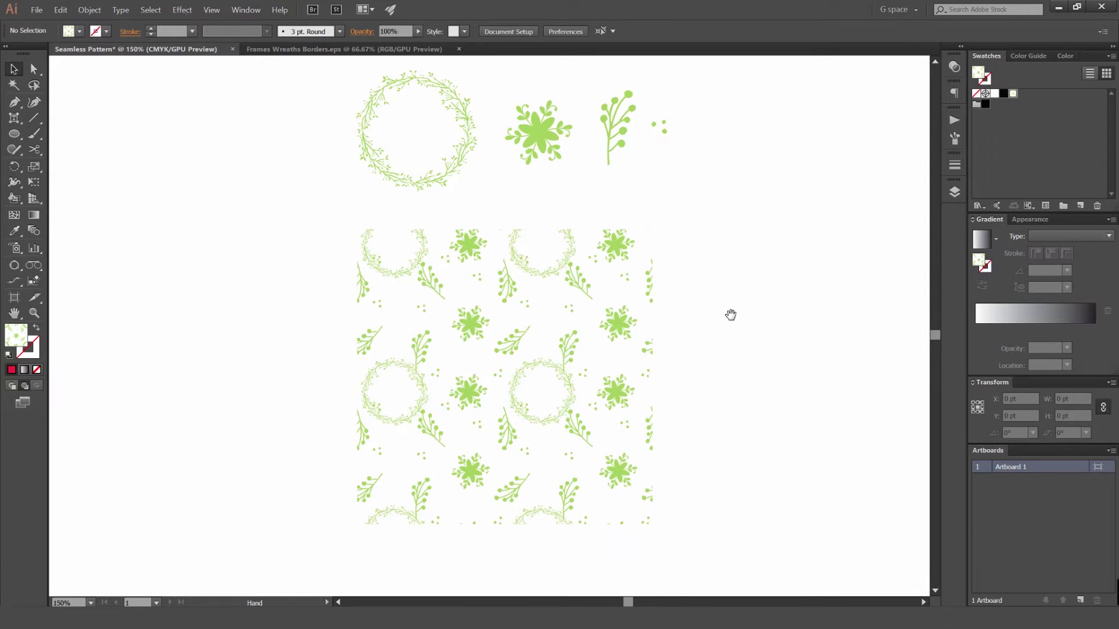
click(89, 10)
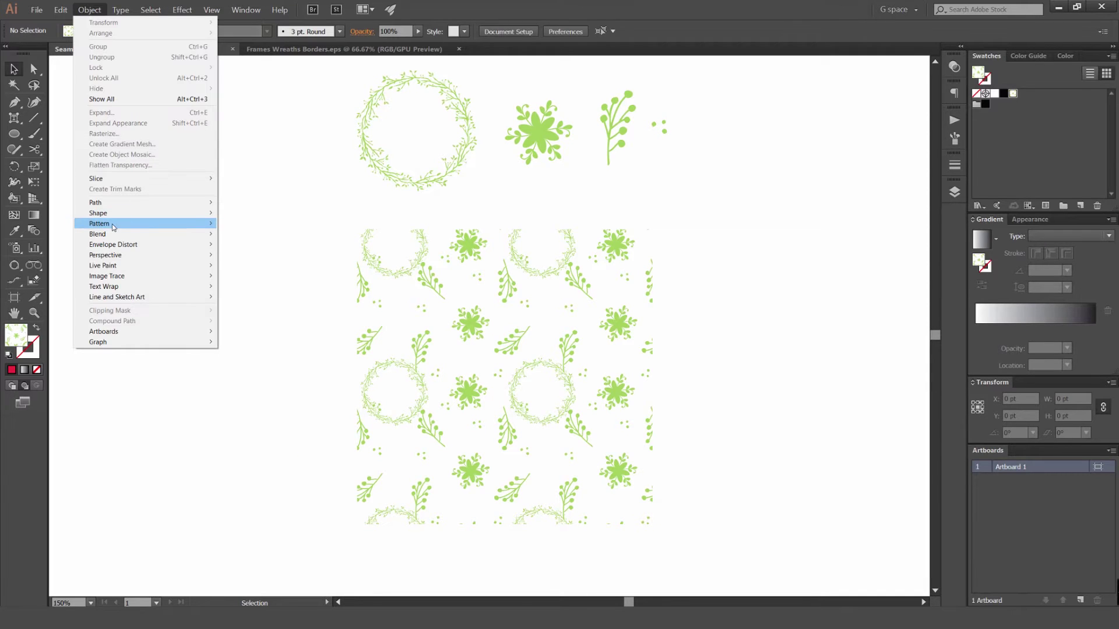
mouse_move(146, 223)
click(251, 197)
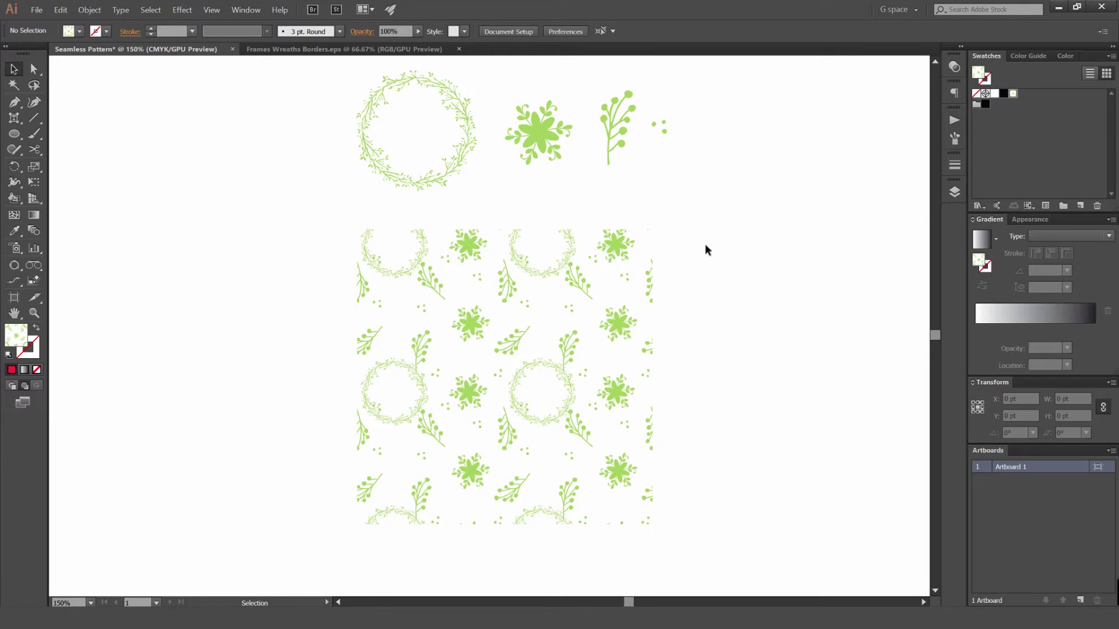
drag(704, 245, 725, 306)
scroll(492, 164, up, 2)
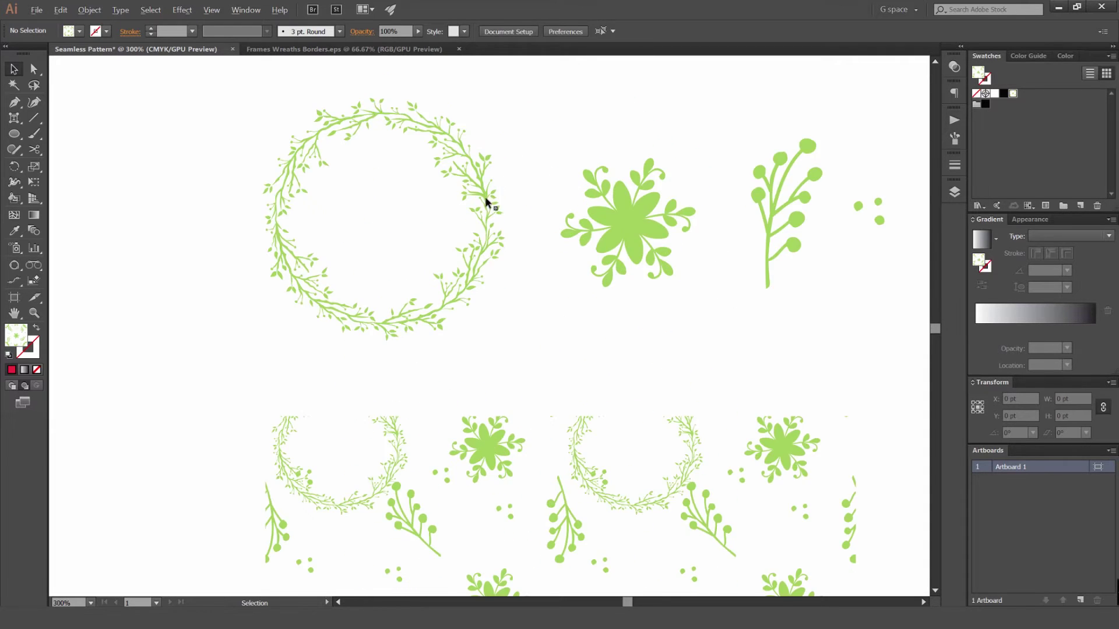
alt+scroll(583, 209, down, 3)
Step: Duplicate the two pattern squares of the second column sideways to add an adjoining third column
click(583, 327)
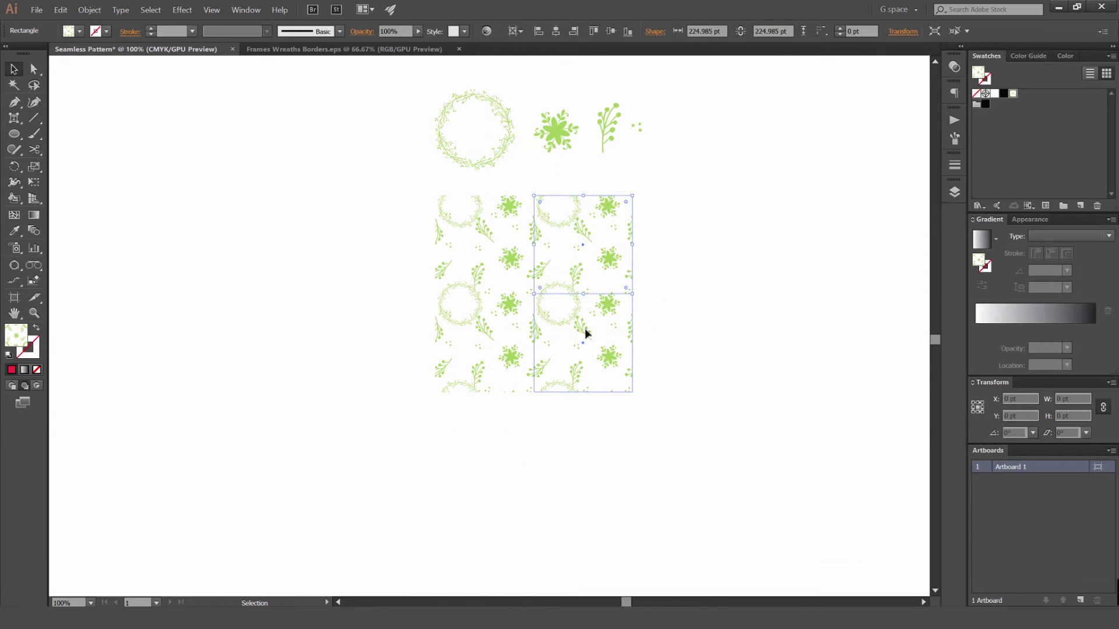
click(655, 240)
click(560, 242)
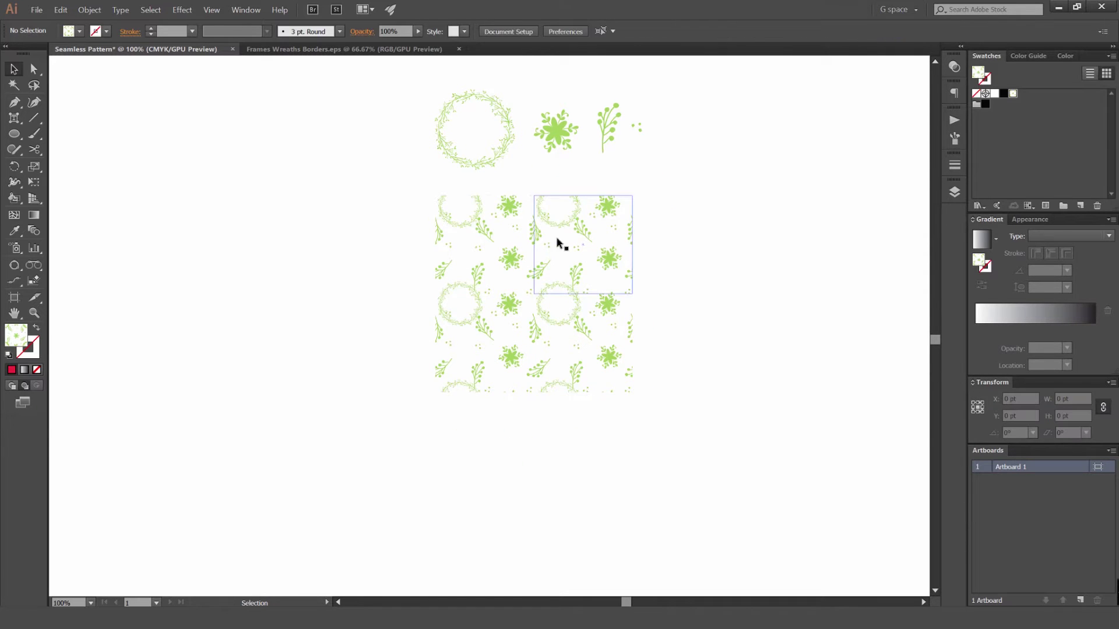
drag(560, 242, 641, 243)
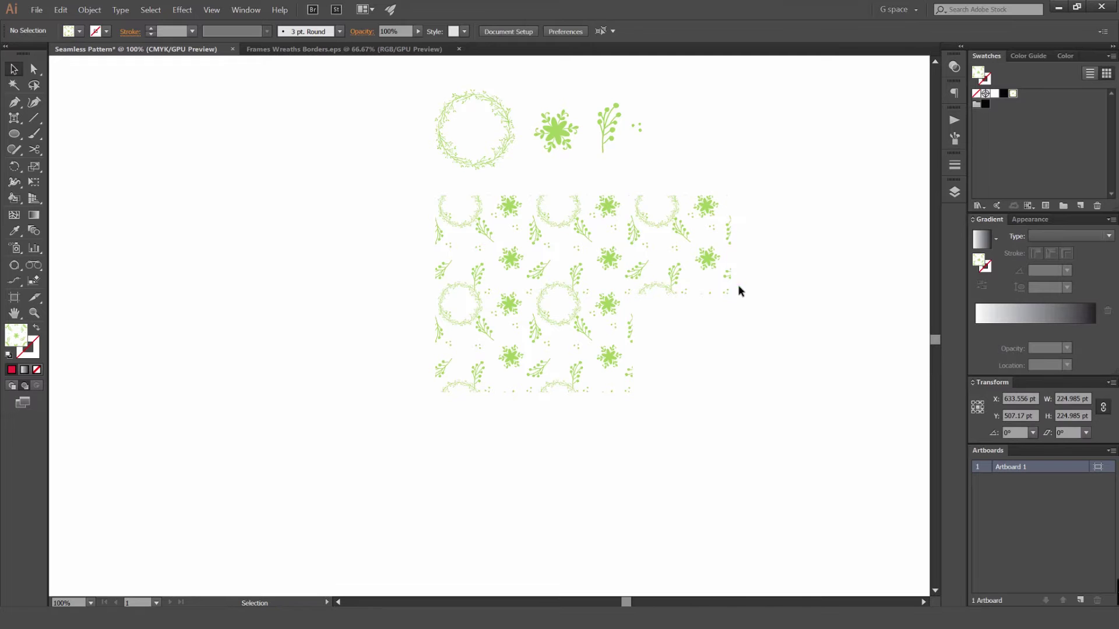
alt+scroll(669, 319, up, 2)
drag(669, 322, 570, 383)
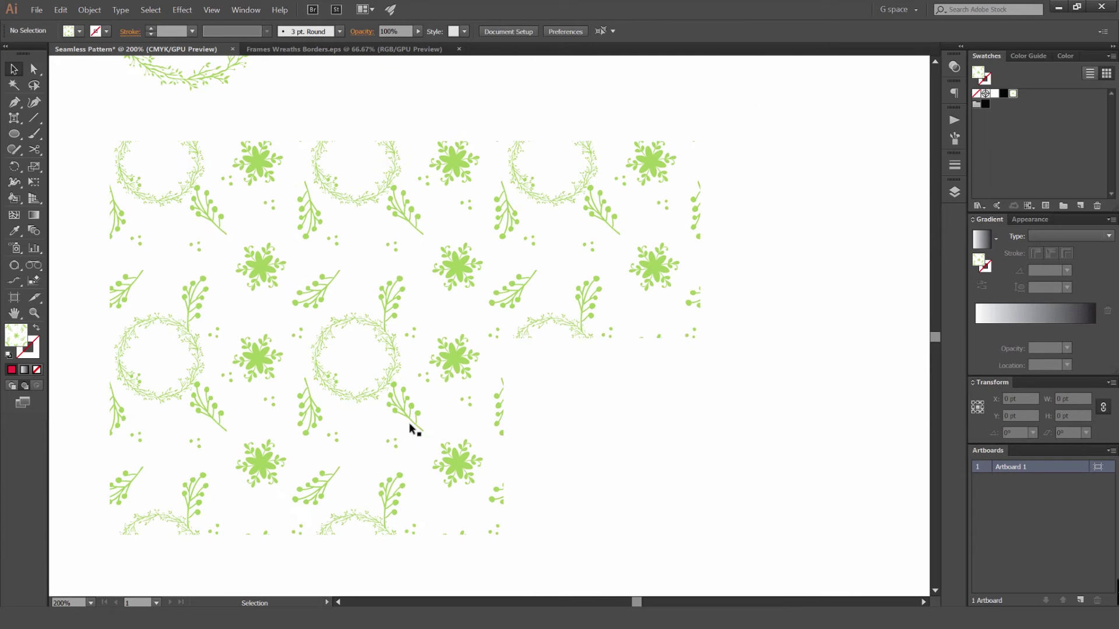
drag(409, 430, 606, 435)
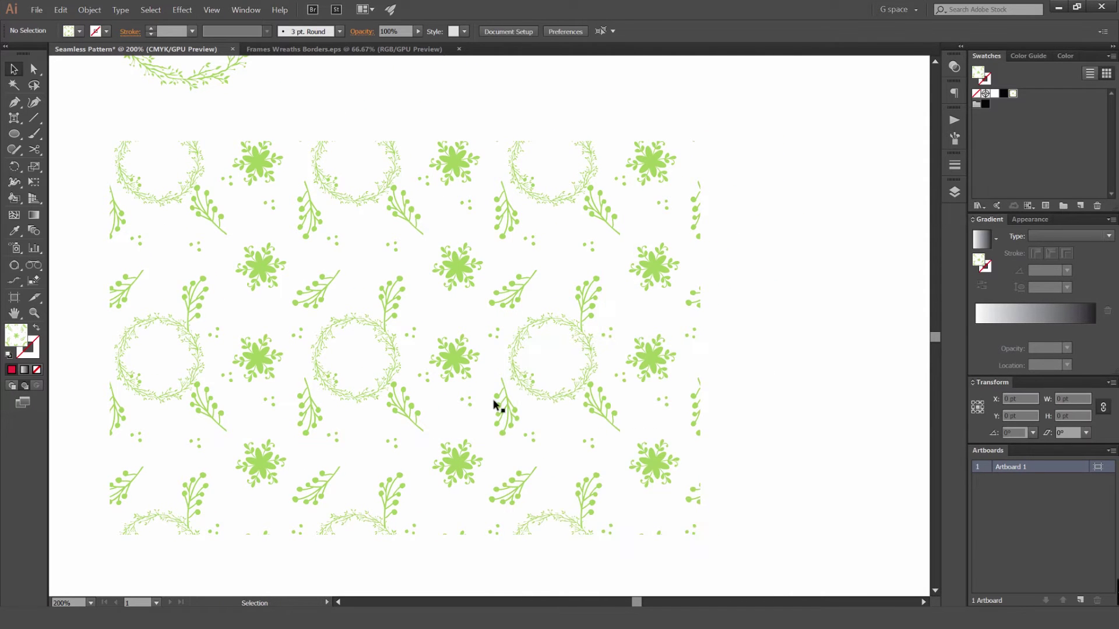
Step: Examine the seams between the adjoining pattern squares at high magnification and then the pattern as a whole
alt+scroll(495, 405, up, 4)
alt+scroll(490, 484, up, 1)
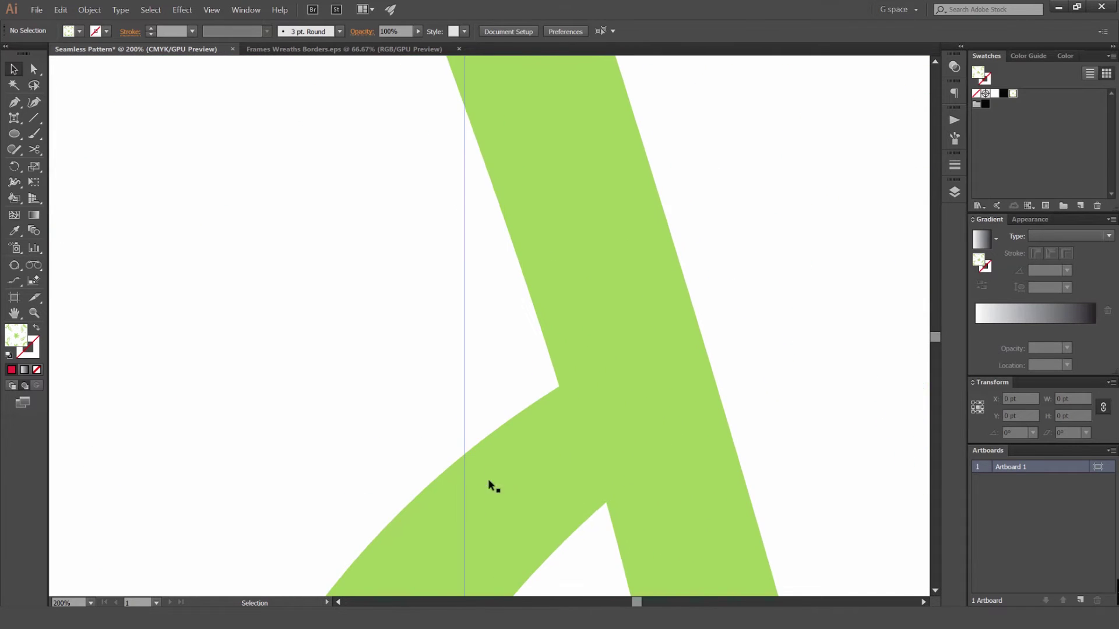
alt+scroll(475, 470, down, 6)
scroll(461, 402, down, 8)
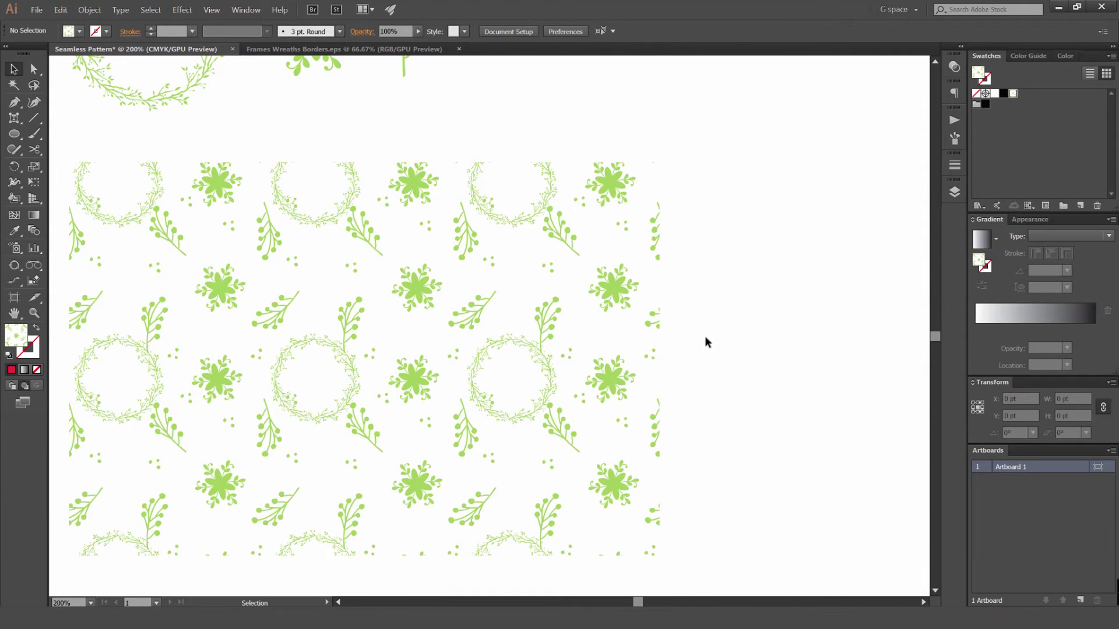
scroll(713, 344, down, 3)
drag(714, 318, 425, 299)
alt+scroll(425, 300, up, 1)
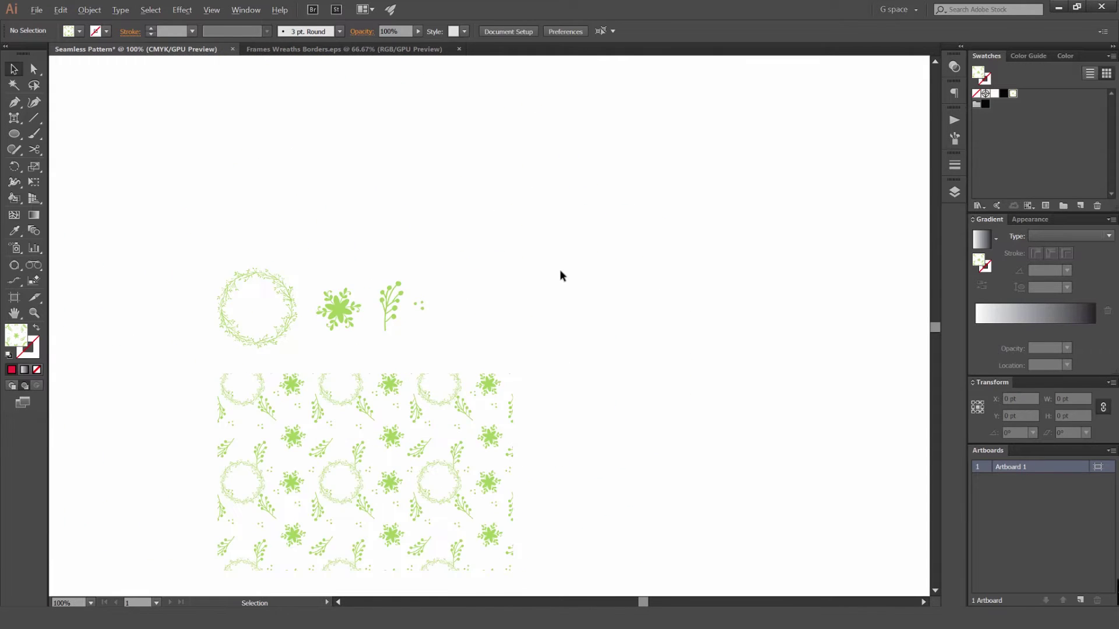
mouse_move(560, 275)
mouse_down()
mouse_move(454, 292)
mouse_move(665, 254)
mouse_move(493, 348)
mouse_move(577, 285)
mouse_up()
Step: Create a rectangle 400 pt wide and 400 pt high in the empty area beside the pattern
key(m)
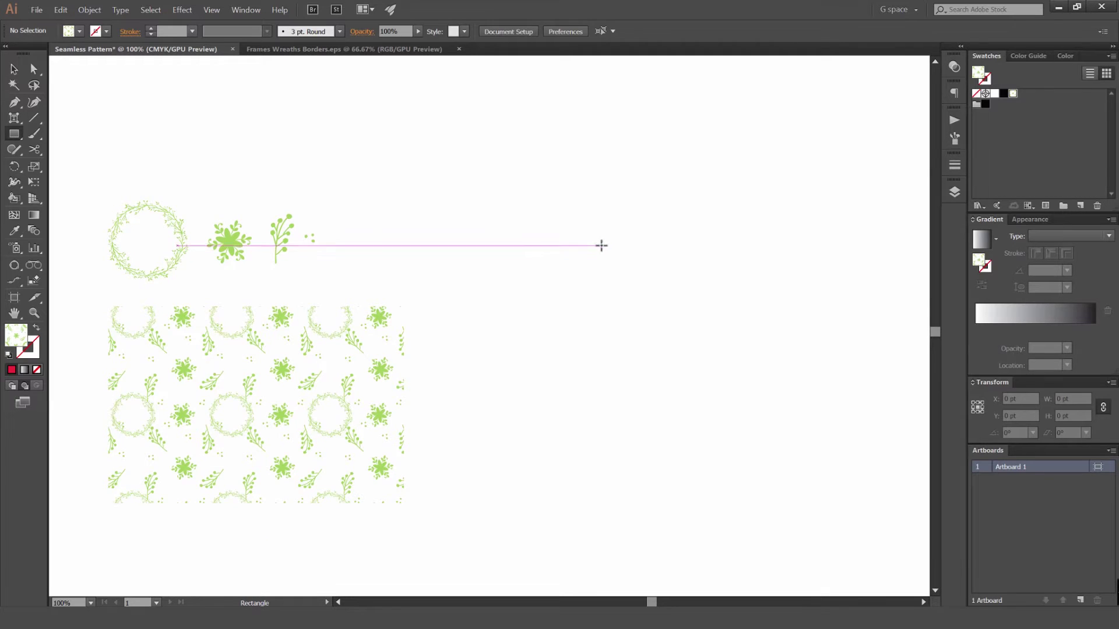
click(595, 250)
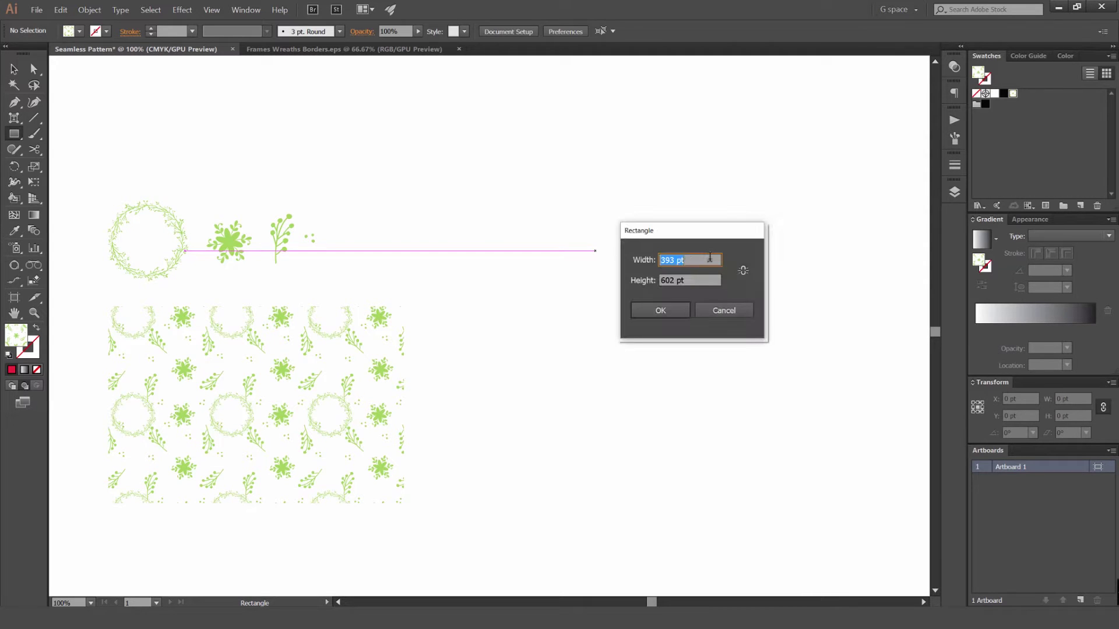
key(Tab)
text(4)
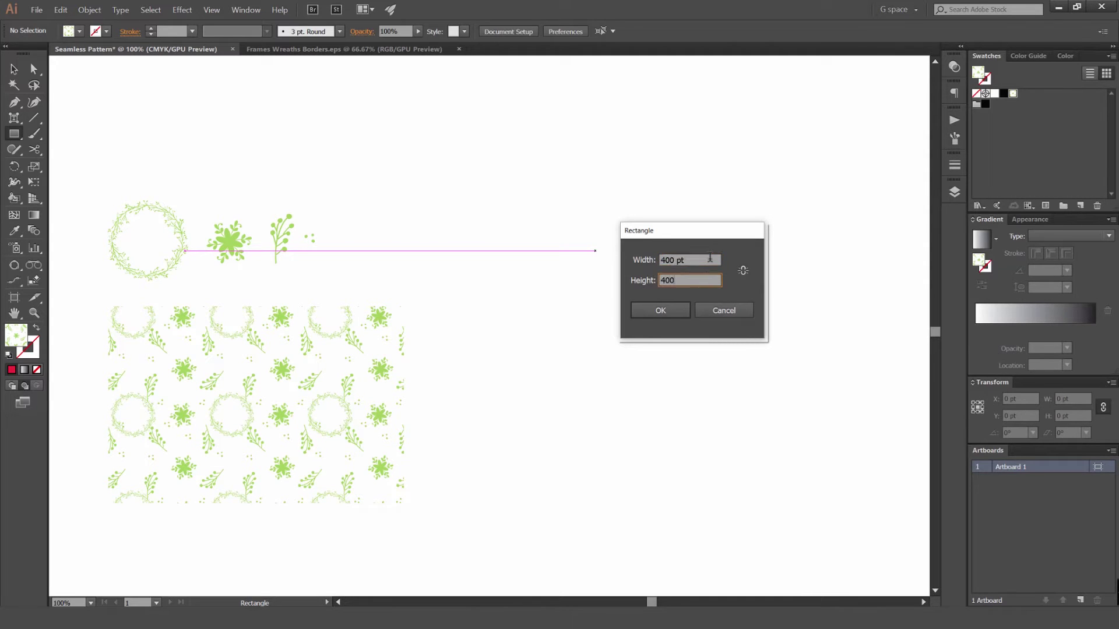
key(Tab)
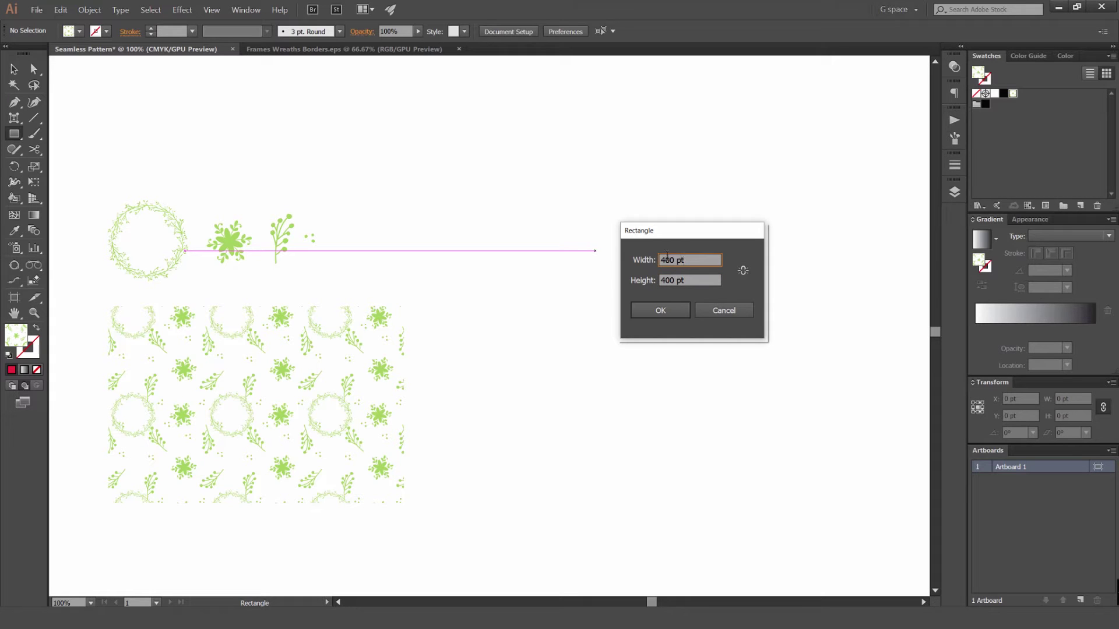
click(660, 310)
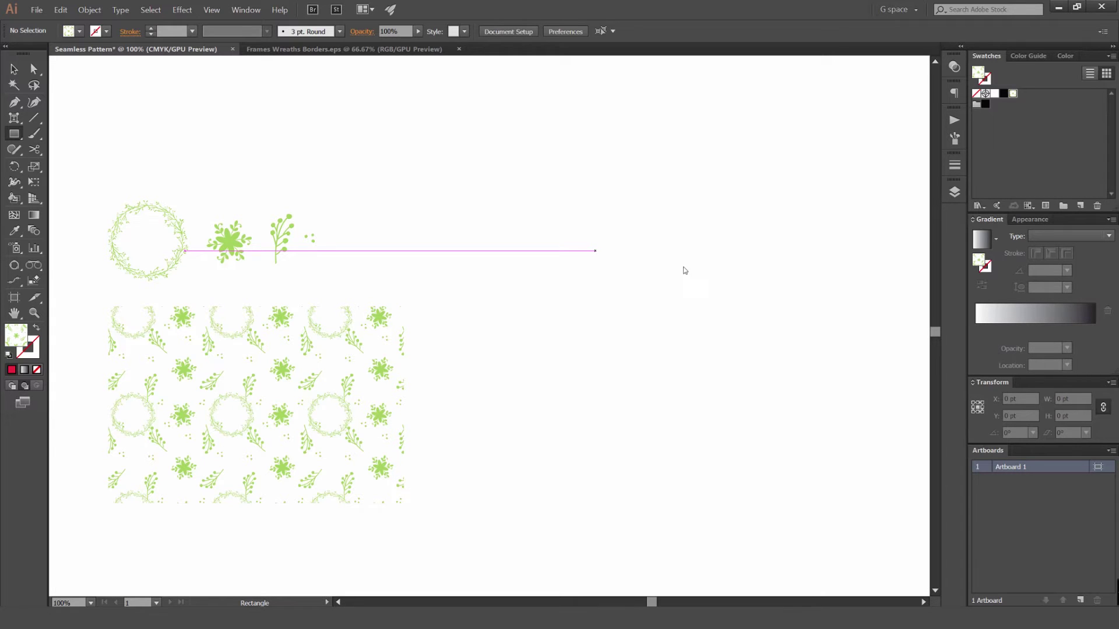
Step: Give the new square a black stroke and no fill
key(v)
drag(632, 324, 544, 303)
click(1004, 94)
key(shift+x)
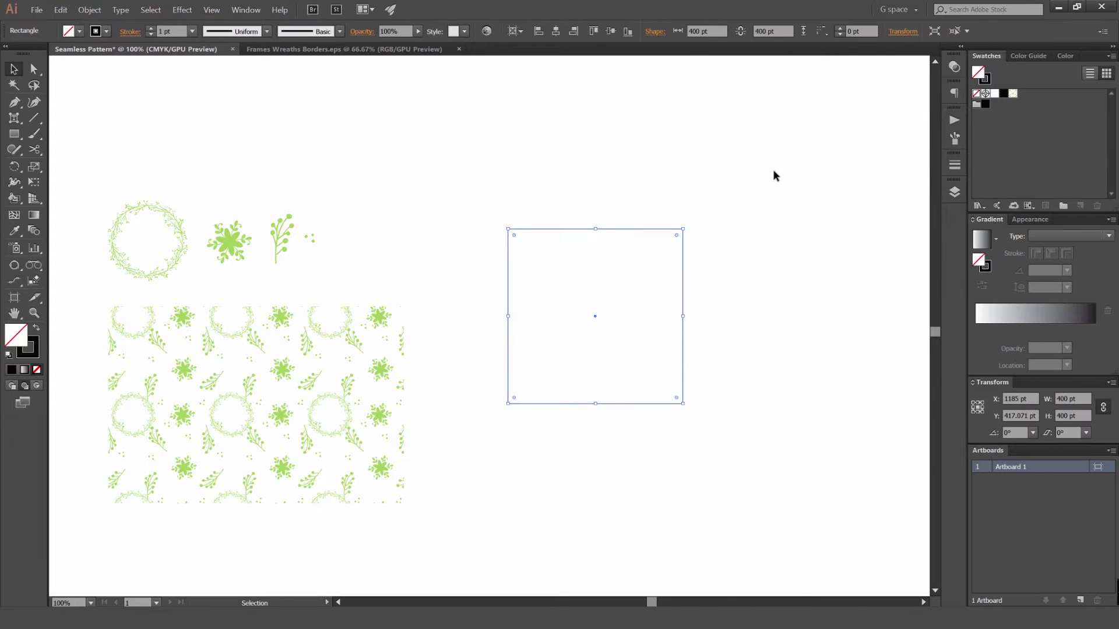
Step: Increase the square's stroke weight to 3 pt
click(773, 169)
drag(781, 162, 567, 221)
scroll(567, 220, up, 4)
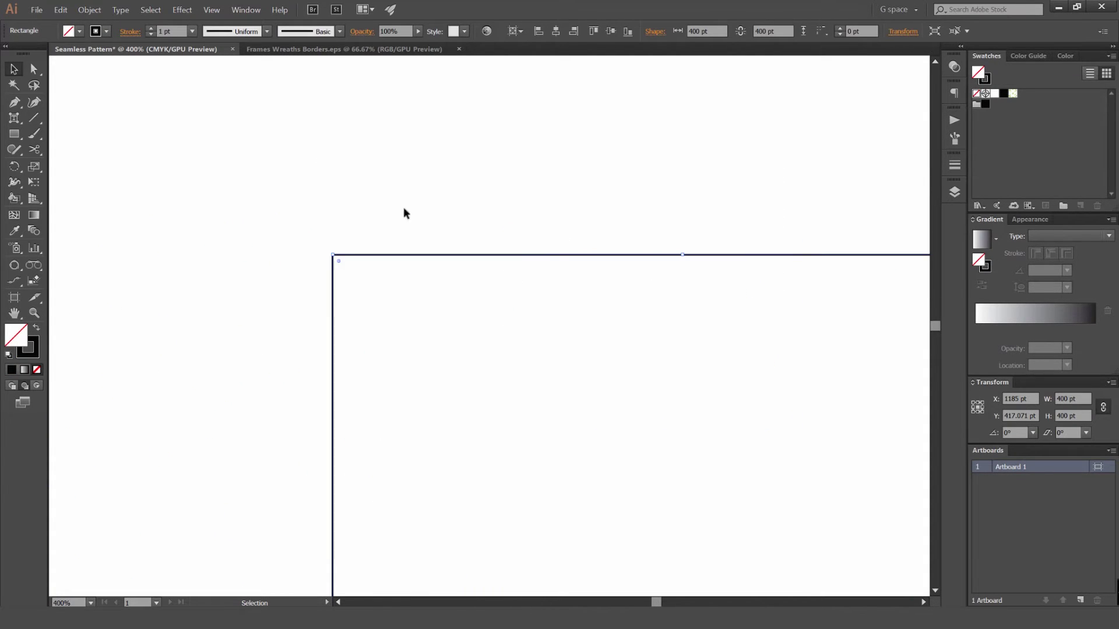
click(151, 28)
click(151, 29)
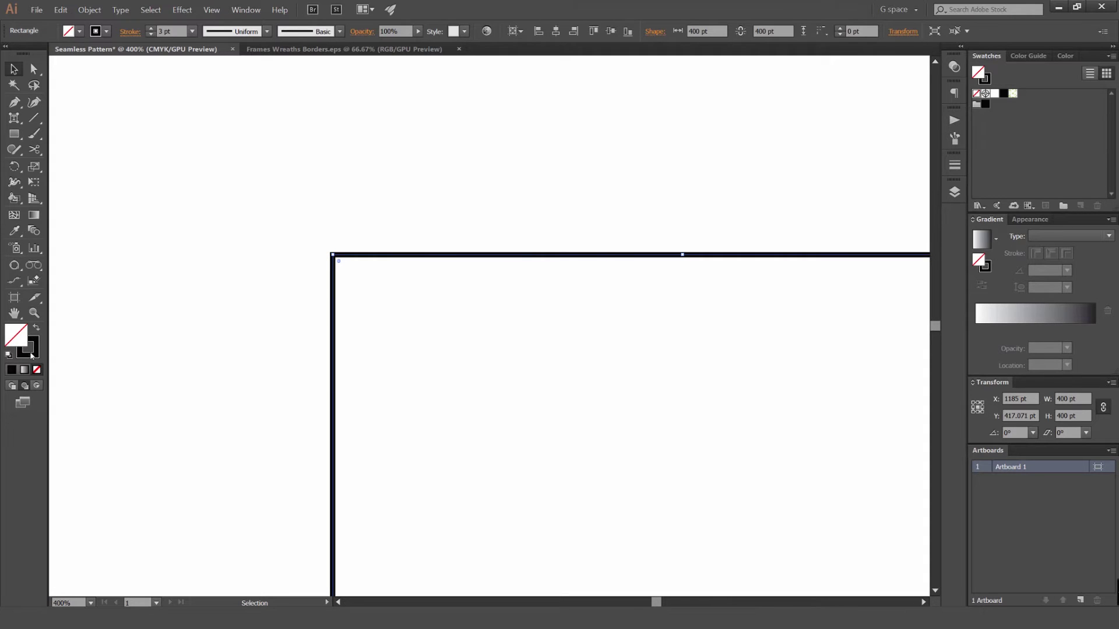
drag(19, 338, 19, 338)
key(ctrl+z)
drag(225, 205, 378, 277)
scroll(379, 276, down, 1)
scroll(409, 253, down, 1)
scroll(431, 232, down, 2)
click(515, 204)
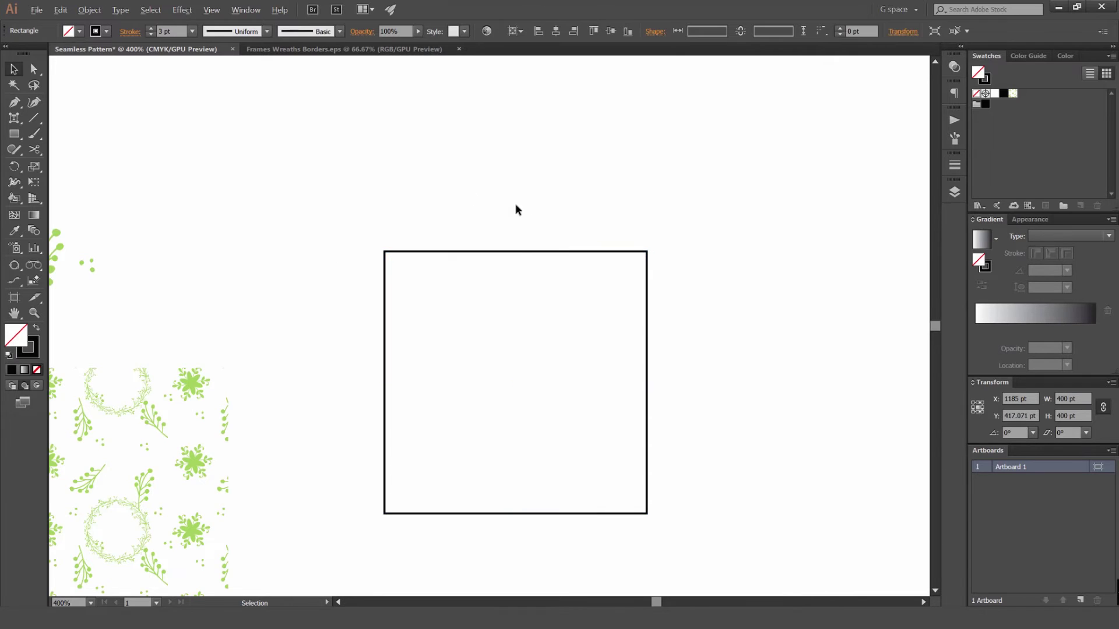
scroll(519, 242, down, 1)
key(ctrl+a)
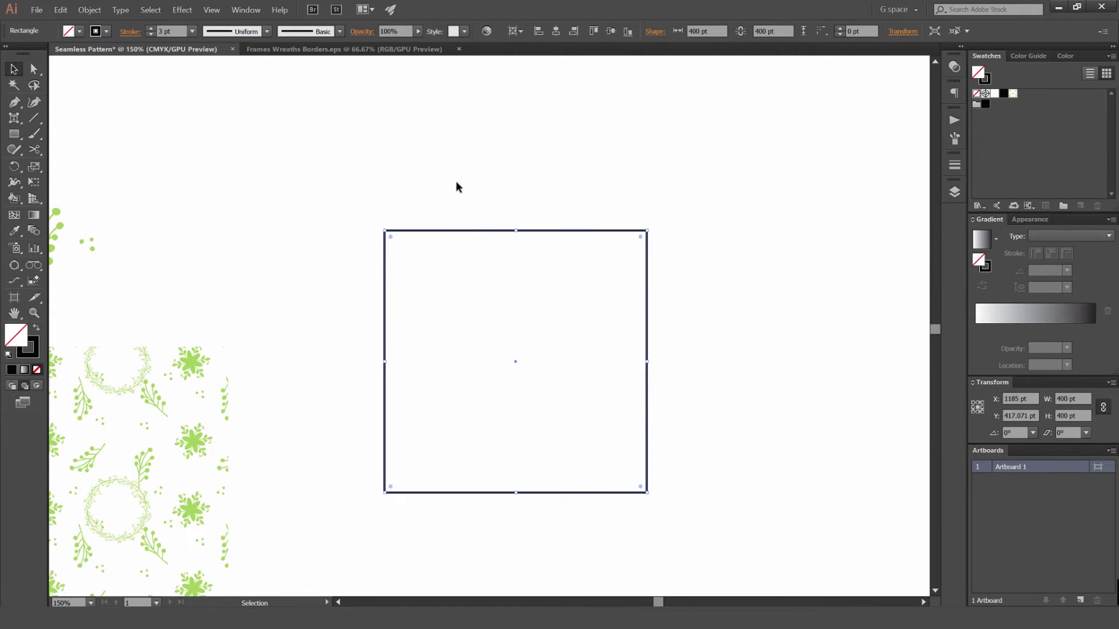
click(400, 153)
drag(402, 167, 484, 147)
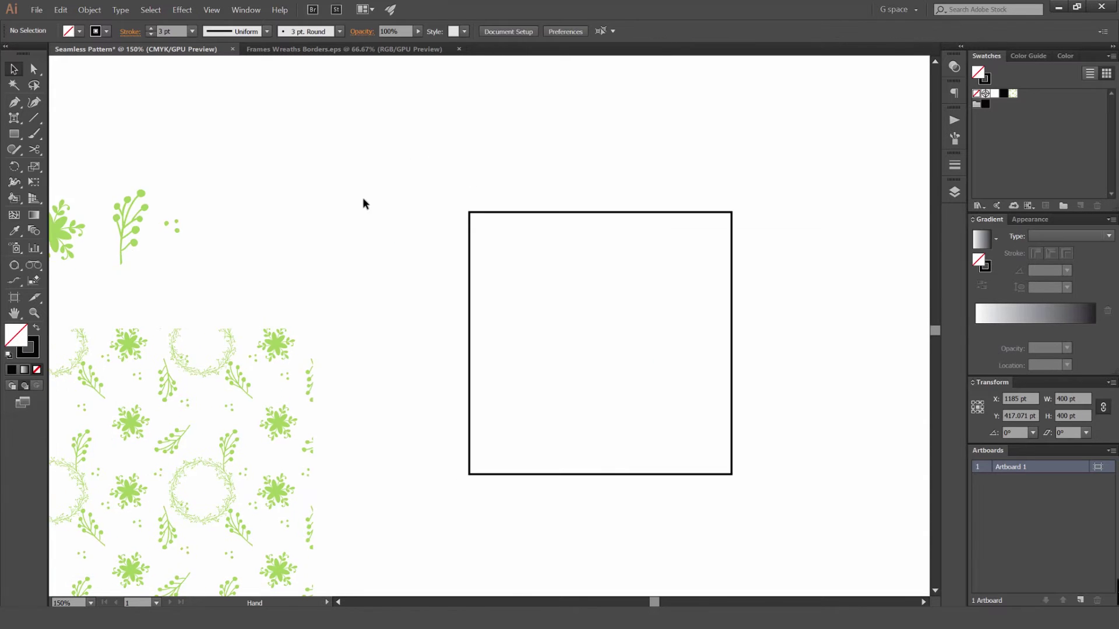
Step: Place the motifs above the square and centre a separate wreath on the square's upper-left corner
scroll(363, 197, down, 2)
drag(356, 181, 427, 173)
drag(353, 219, 411, 240)
click(603, 155)
scroll(603, 154, up, 2)
key(ctrl+plus)
key(ctrl+plus)
key(ctrl+plus)
key(ctrl+plus)
key(ctrl+plus)
key(ctrl+plus)
drag(560, 187, 562, 211)
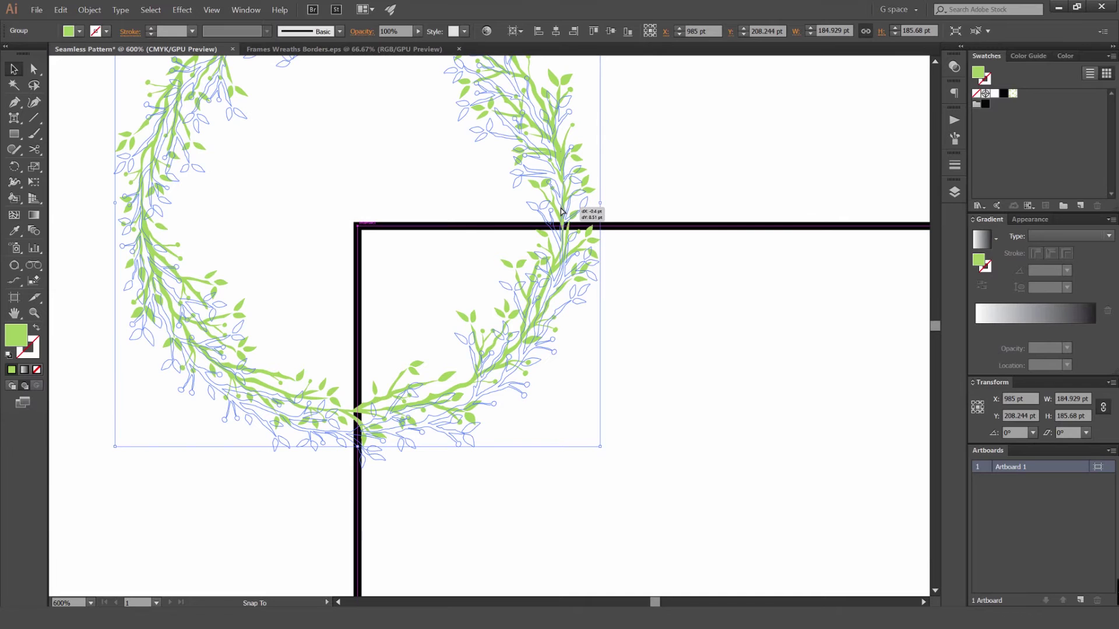
drag(561, 211, 561, 211)
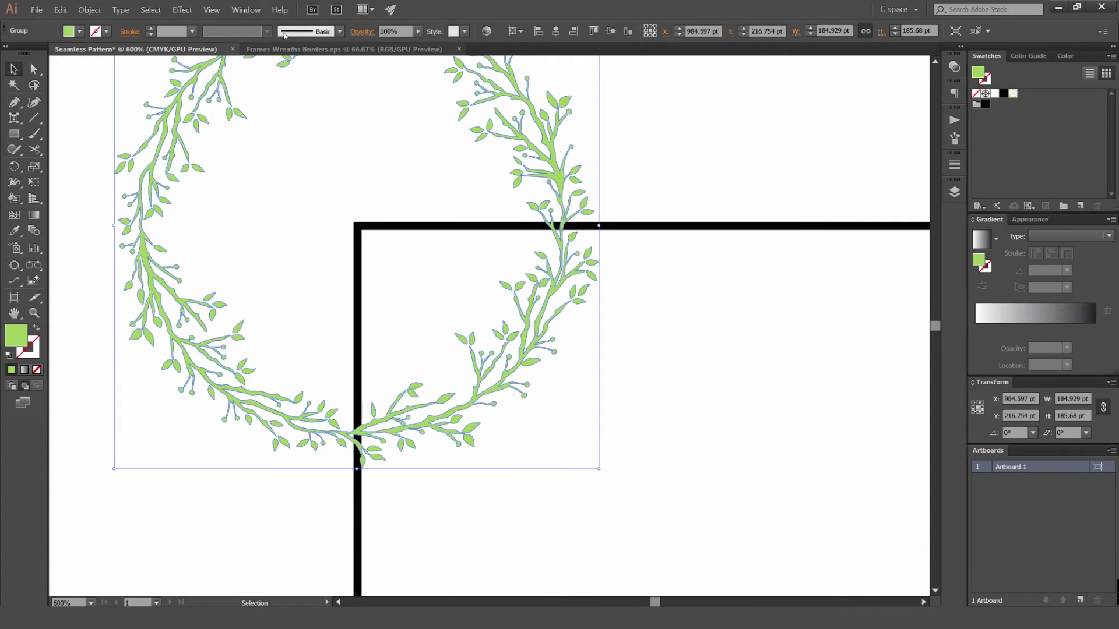
Step: Check that Smart Guides and Snap to Point are enabled, leaving the wreath deselected
click(211, 10)
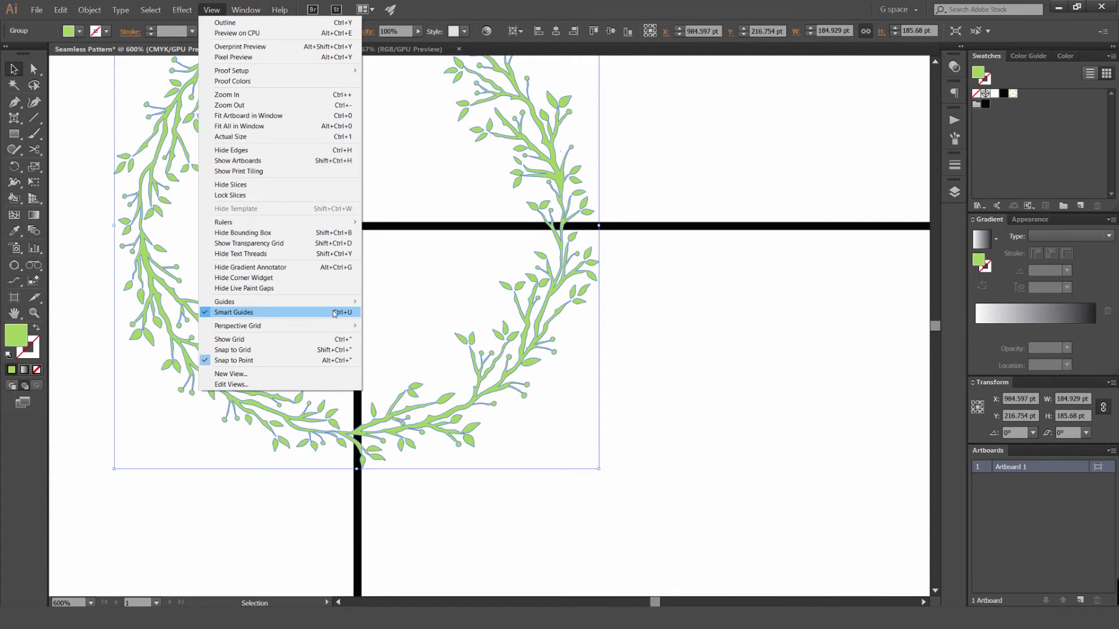
click(335, 313)
click(648, 184)
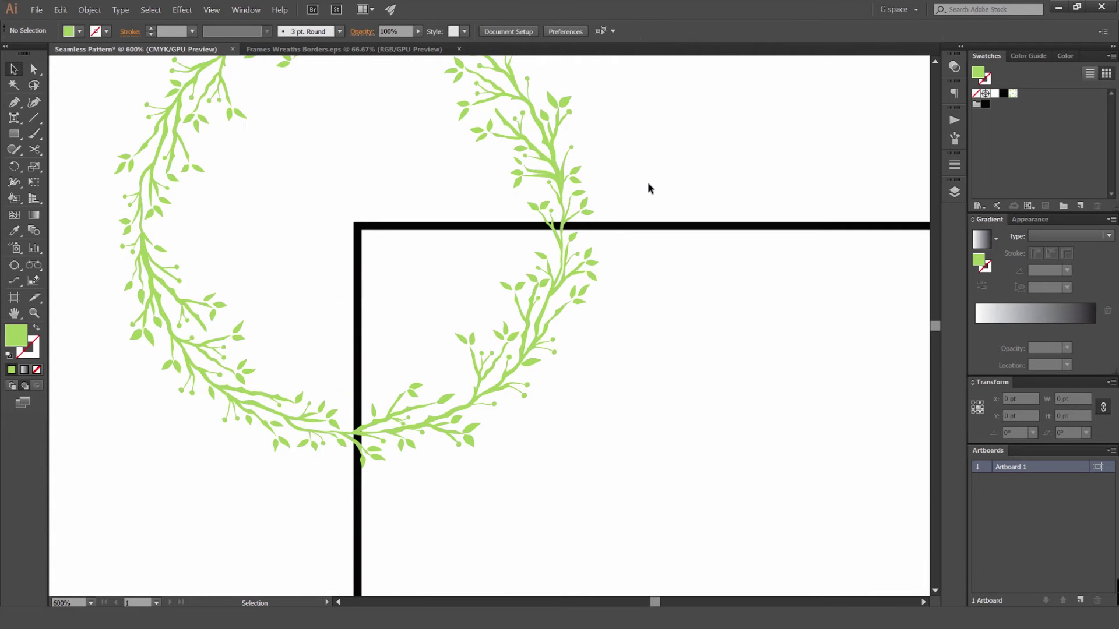
Step: Examine the wreath's alignment on the square's upper-left corner up close and in the full square
scroll(648, 183, down, 3)
scroll(552, 189, up, 3)
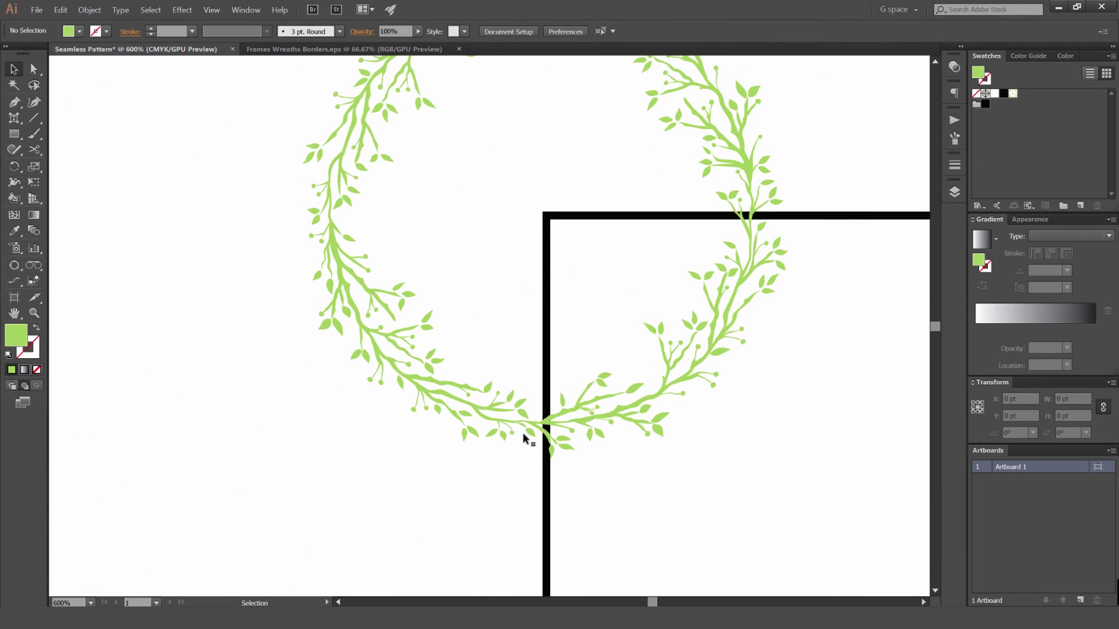
scroll(564, 219, up, 3)
click(570, 202)
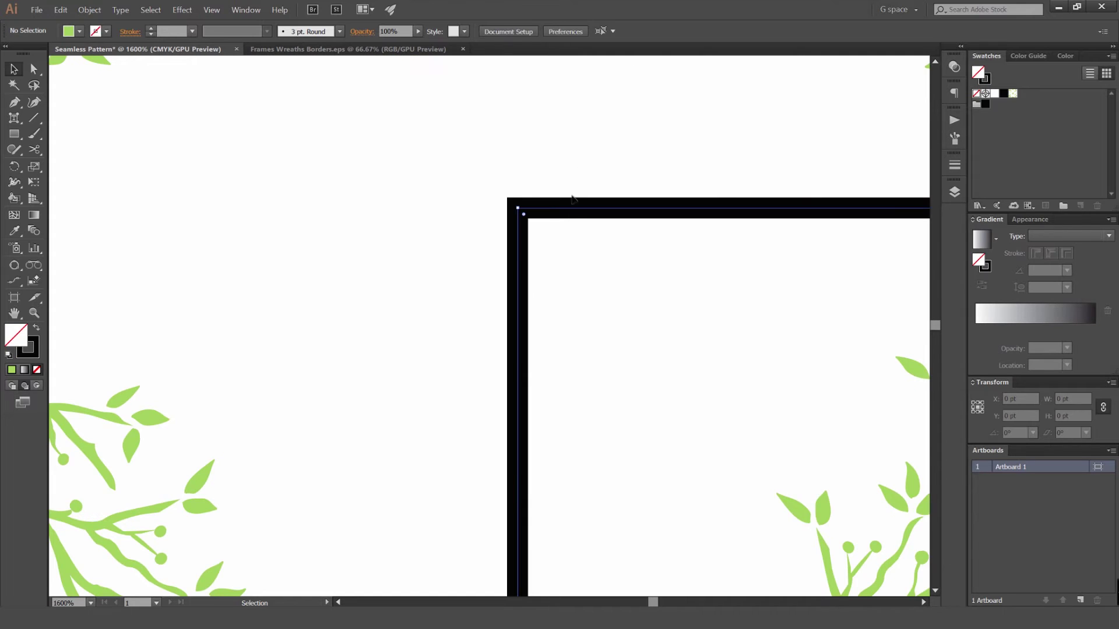
click(612, 148)
scroll(612, 154, down, 5)
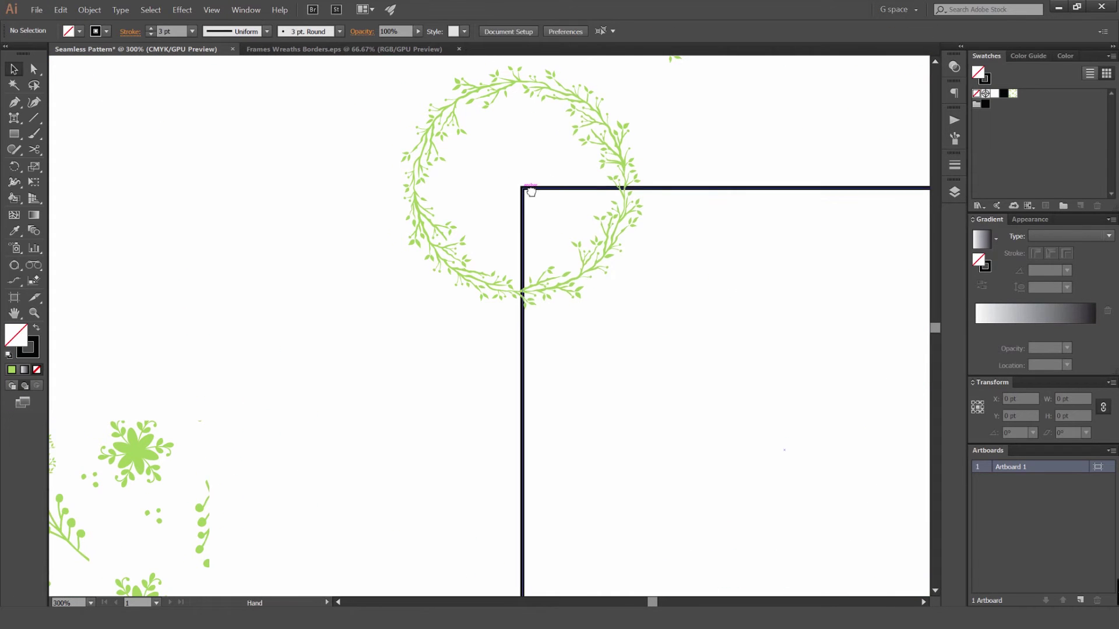
scroll(523, 188, down, 2)
scroll(622, 185, up, 1)
drag(905, 169, 712, 212)
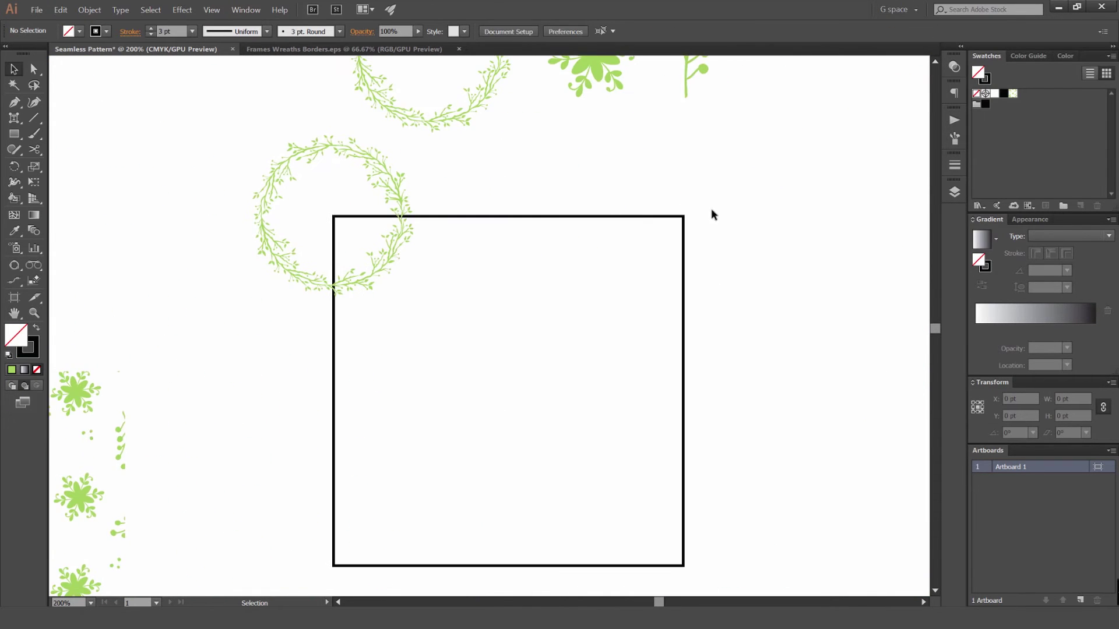
Step: Copy the wreath from the square's upper-left corner with Move, using 400 pt horizontal and 0 pt vertical offsets
drag(464, 350, 526, 319)
click(457, 226)
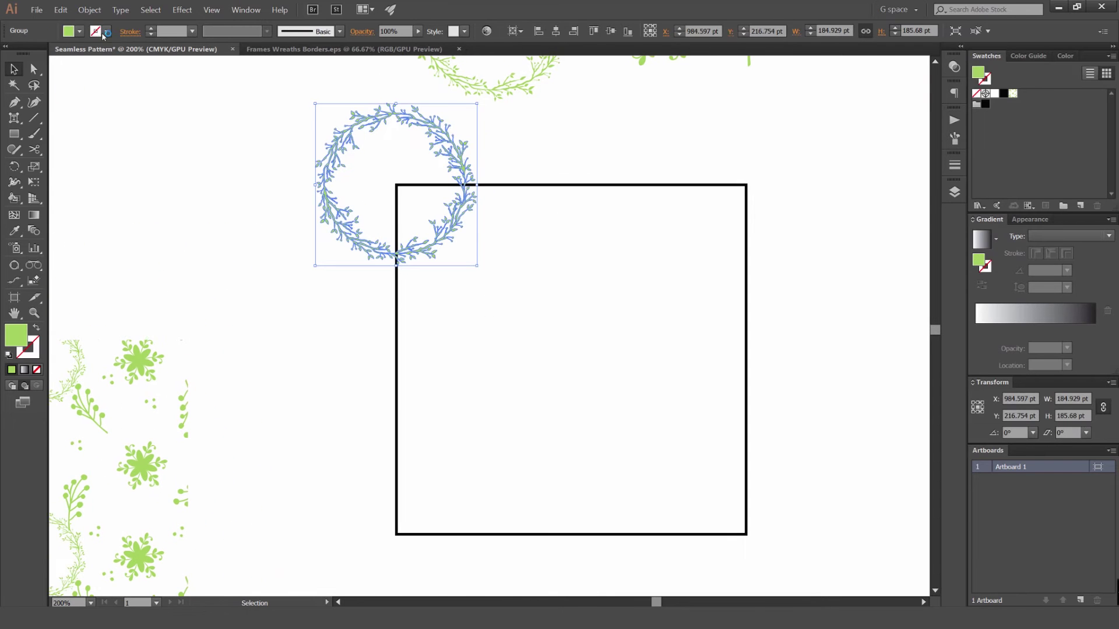
click(89, 10)
mouse_move(128, 25)
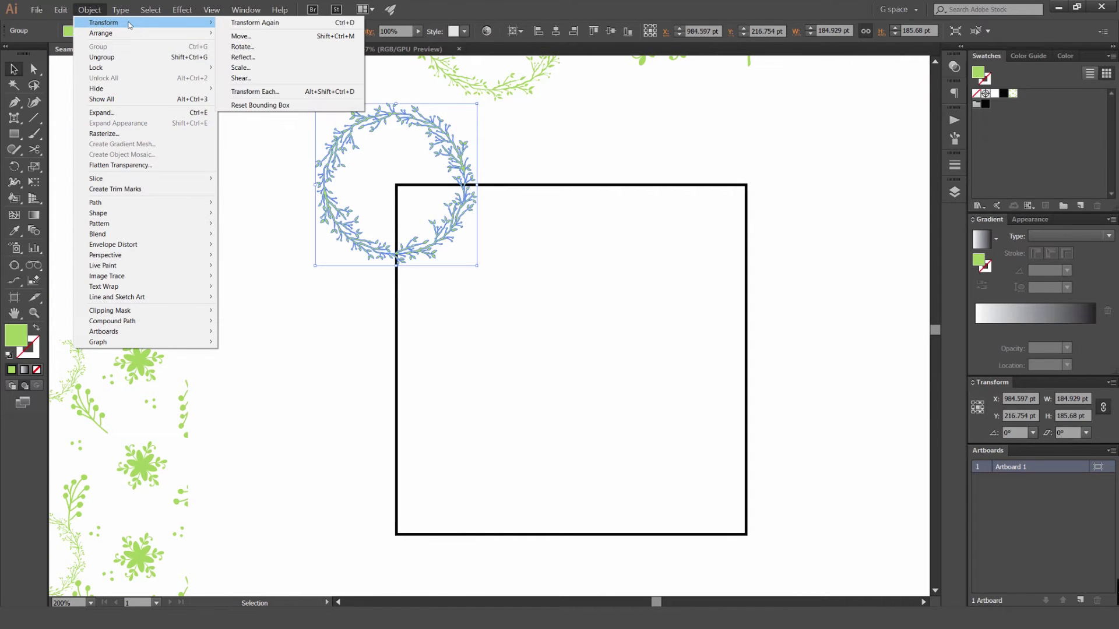
click(249, 37)
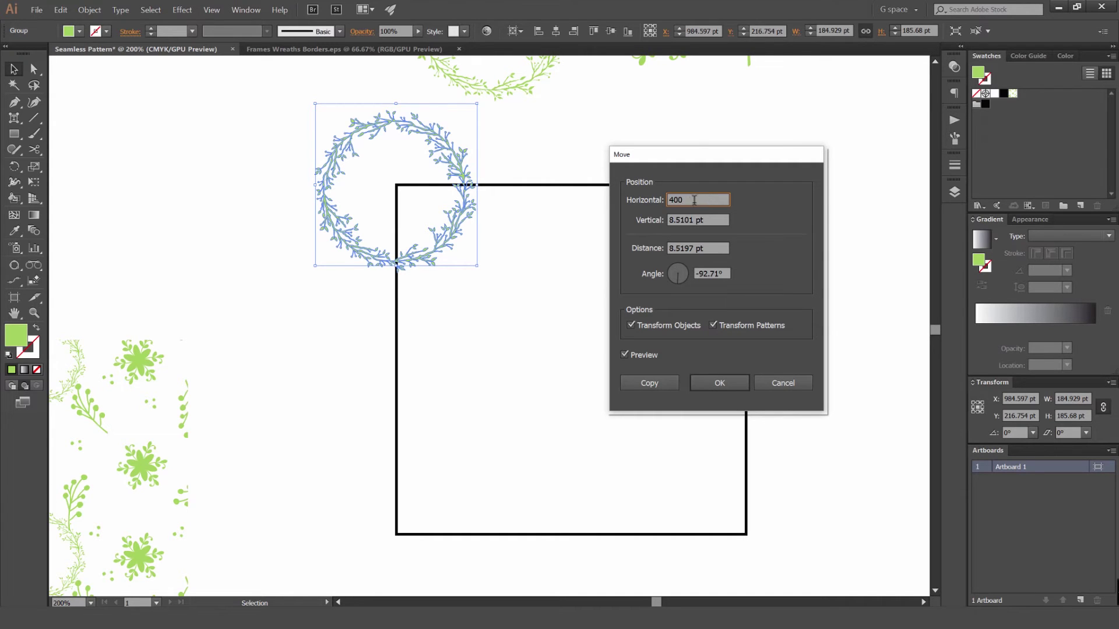
click(703, 217)
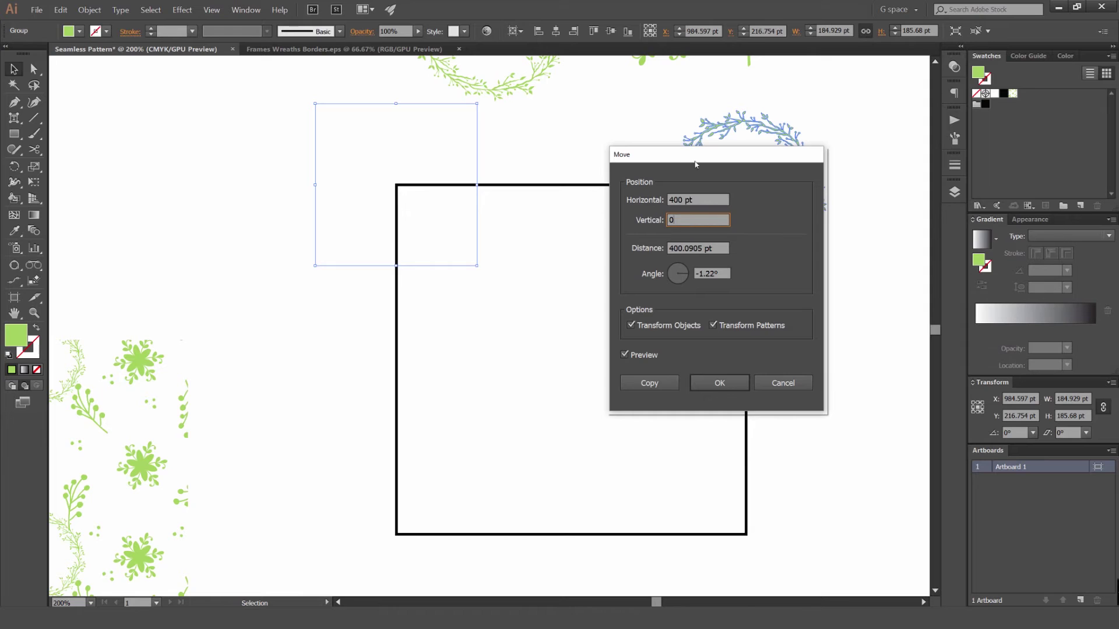
drag(696, 164, 604, 212)
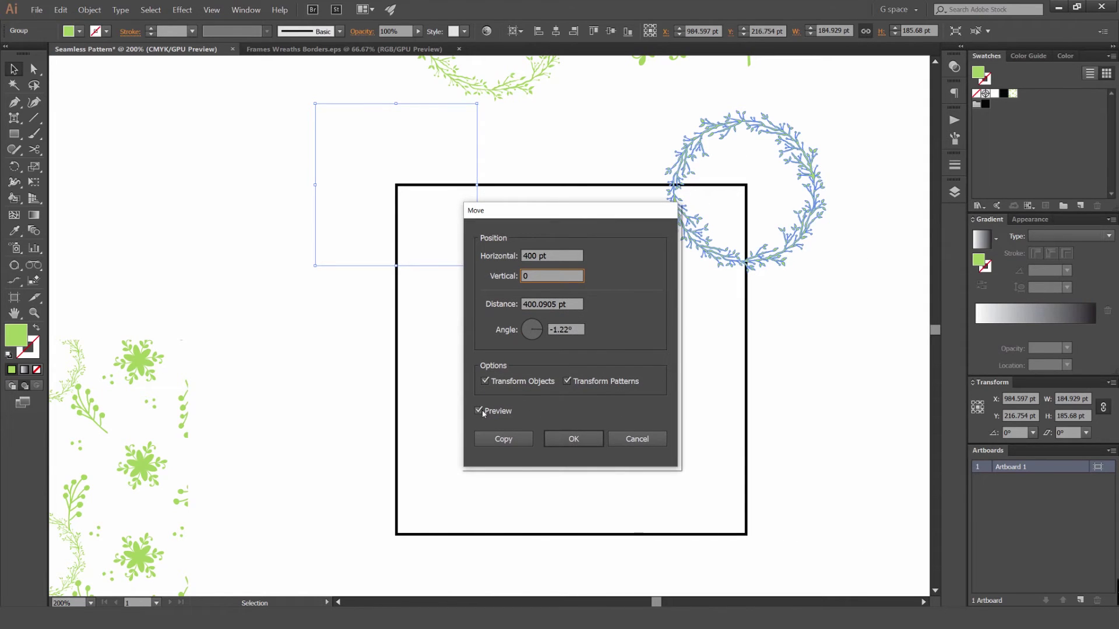
click(503, 440)
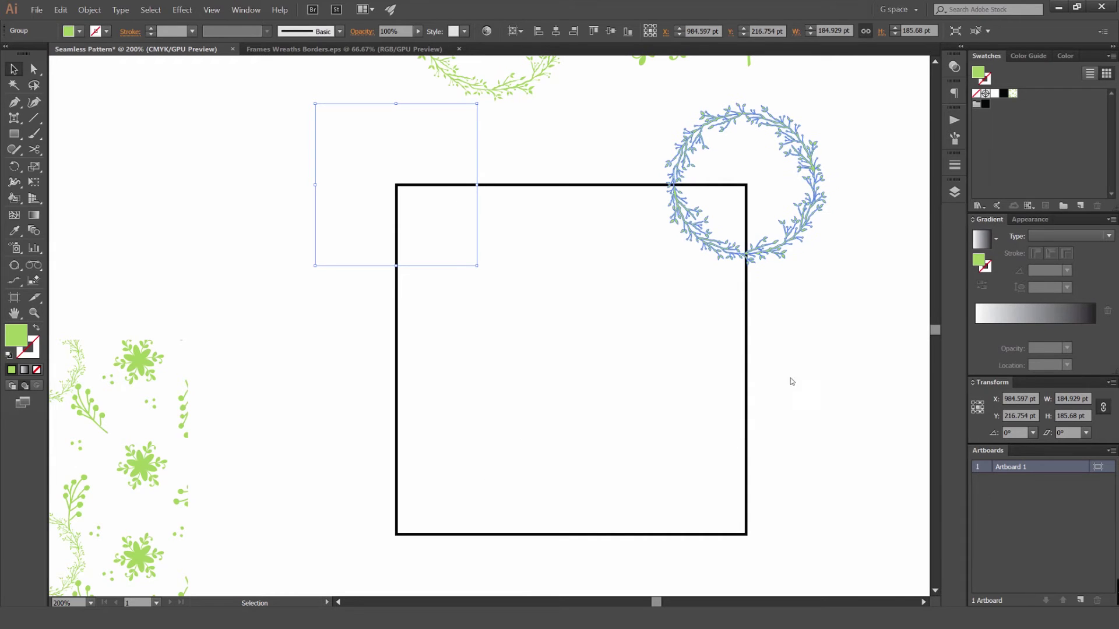
Step: Examine the copied wreath's alignment on the square's upper-right corner up close and in the full layout
click(462, 156)
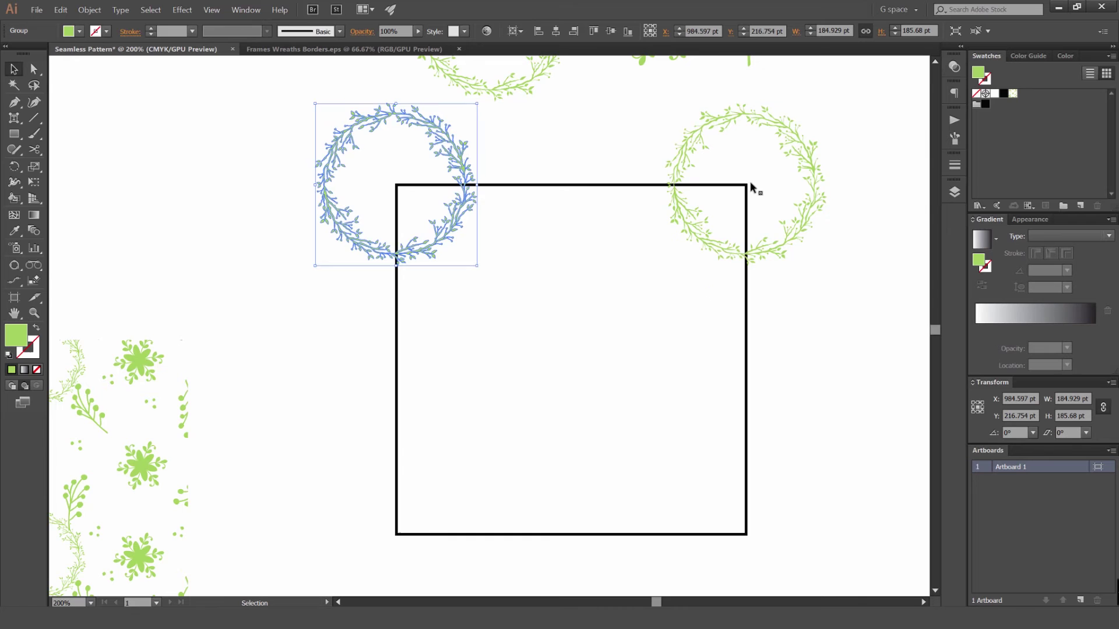
scroll(747, 184, up, 2)
scroll(742, 190, up, 2)
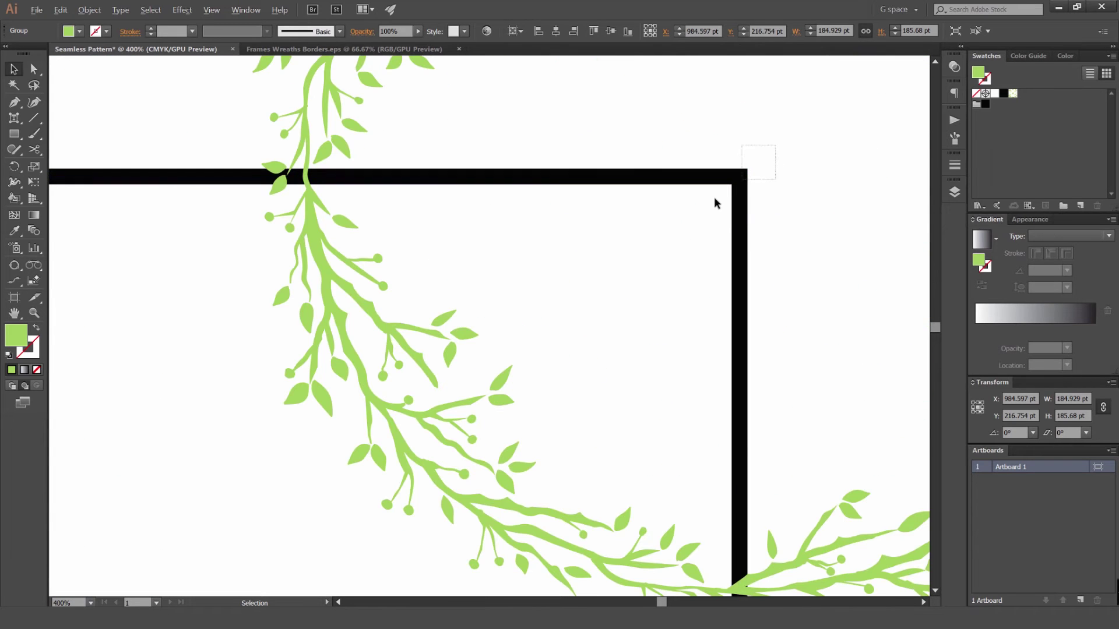
click(751, 180)
scroll(763, 163, down, 3)
scroll(318, 198, down, 4)
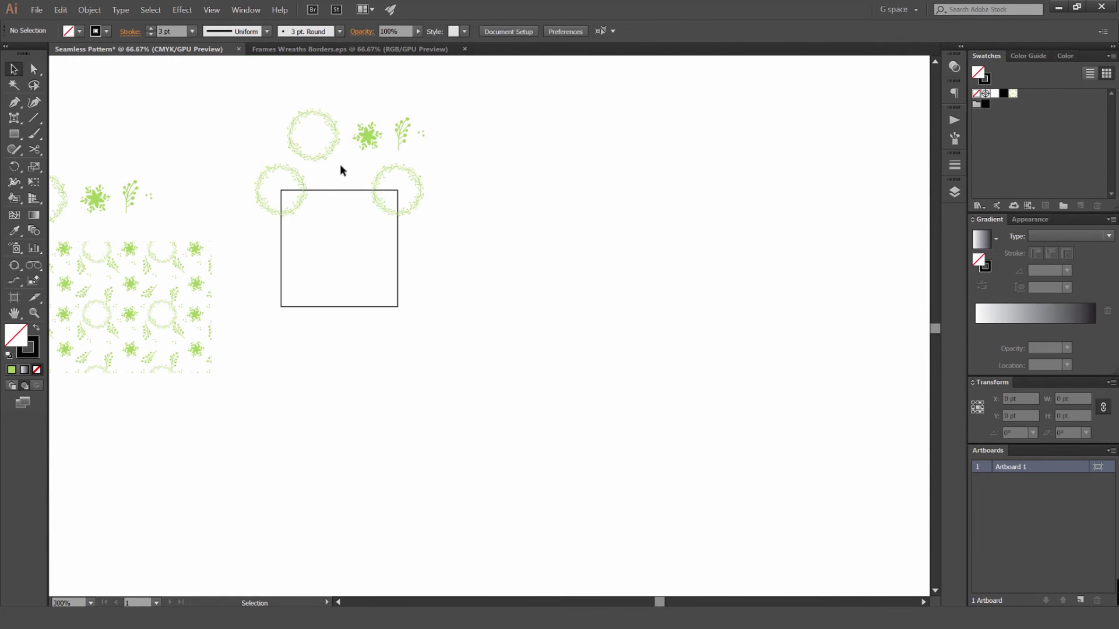
drag(341, 169, 462, 161)
scroll(512, 175, up, 2)
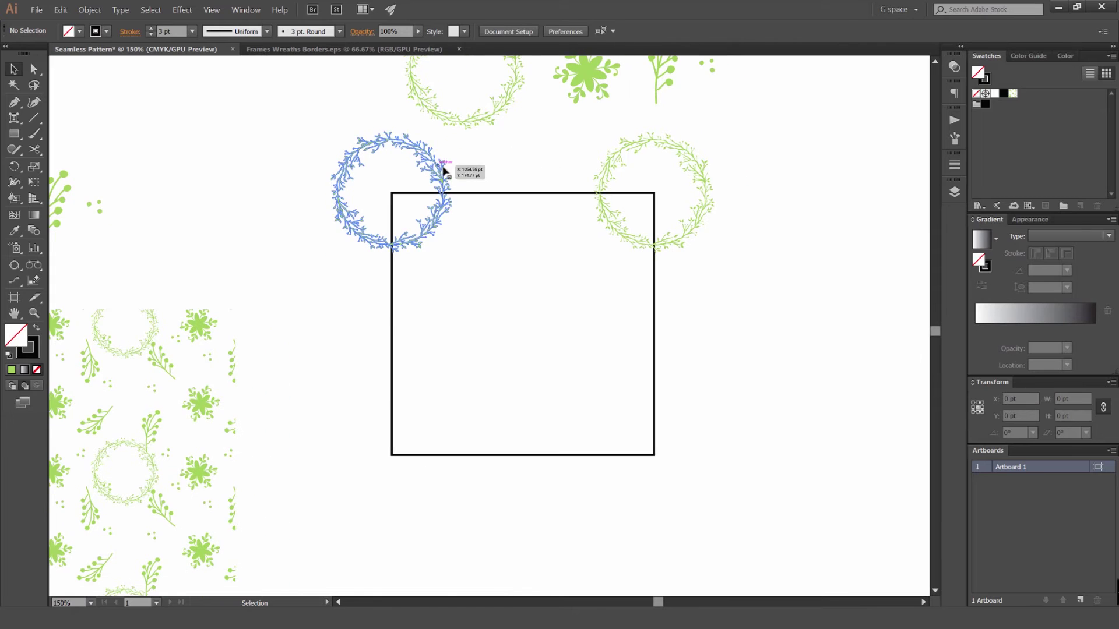
Step: Copy both upper corner wreaths to the lower corners with Move, using 0 pt horizontal and 400 pt vertical offsets
click(446, 169)
shift+click(620, 158)
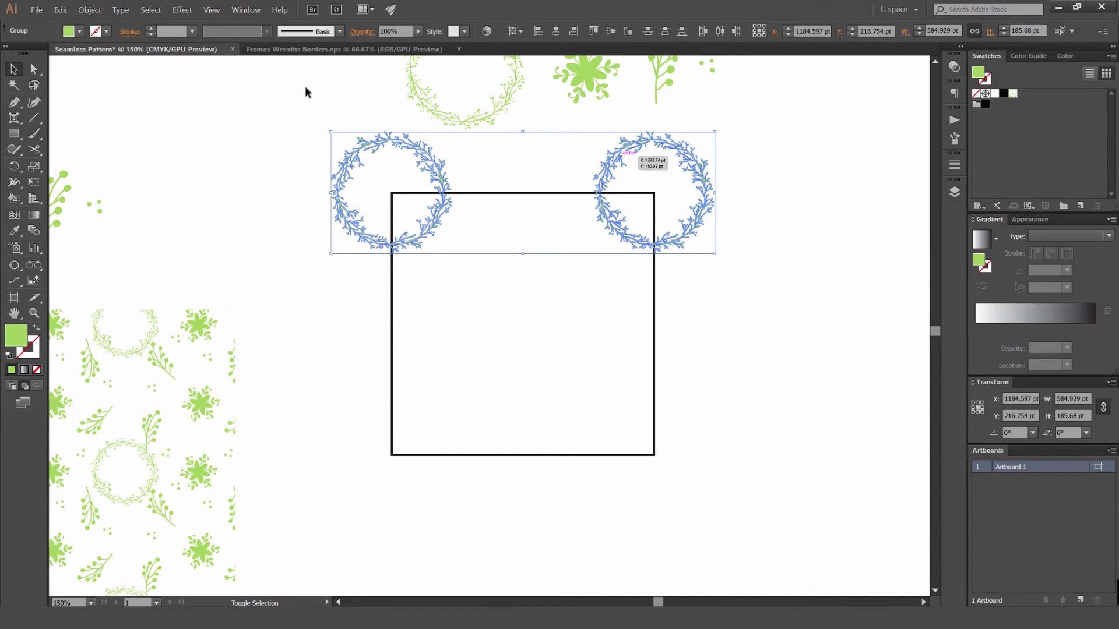
click(89, 10)
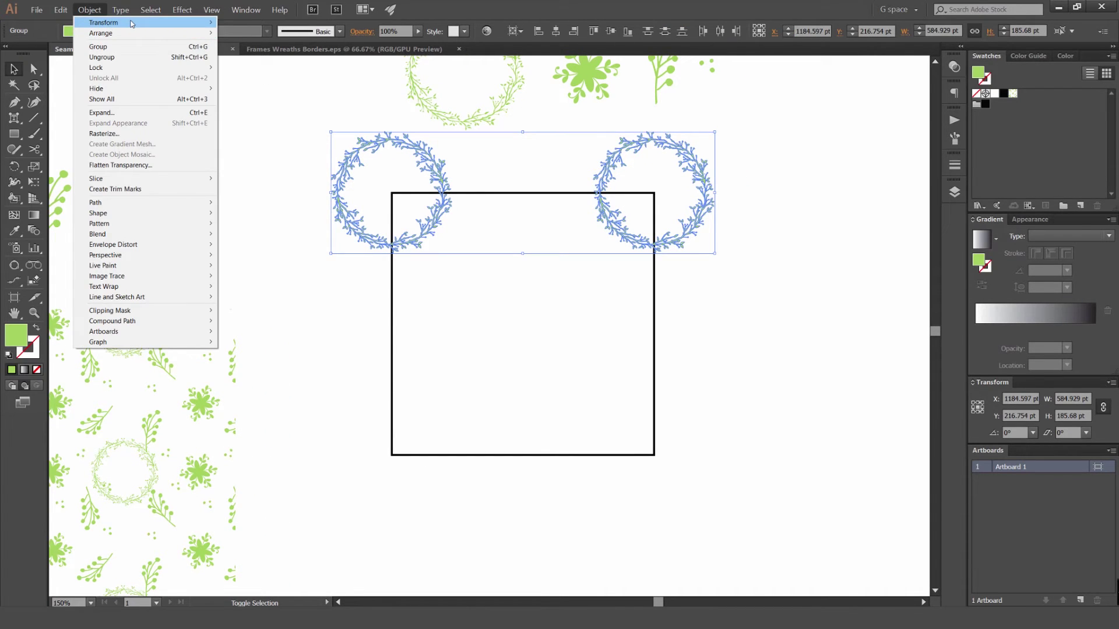
mouse_move(117, 26)
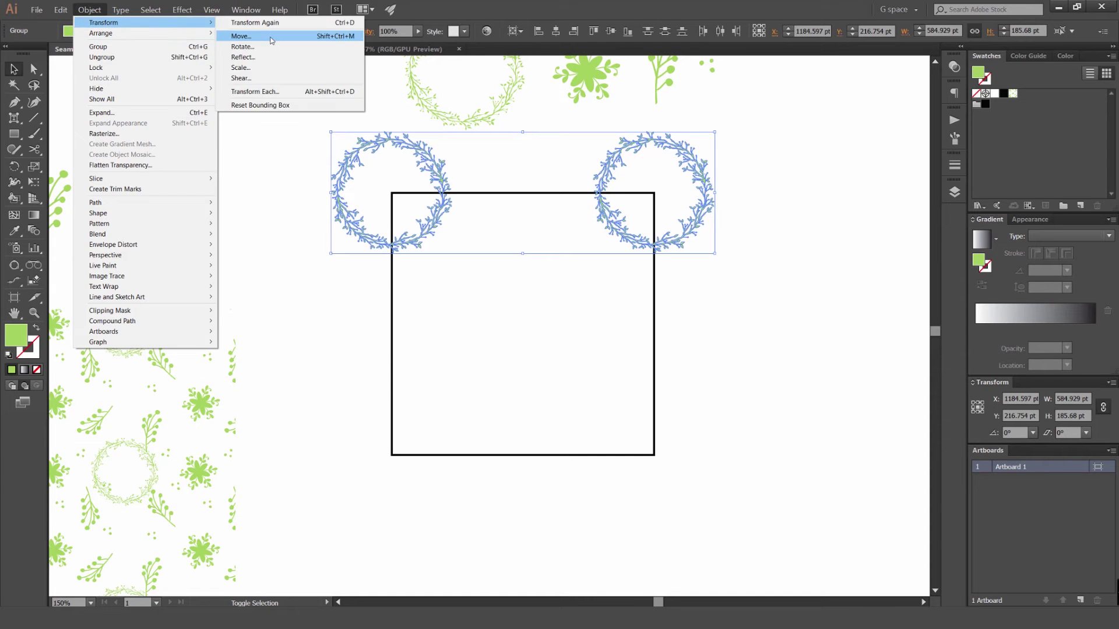
click(271, 38)
key(Return)
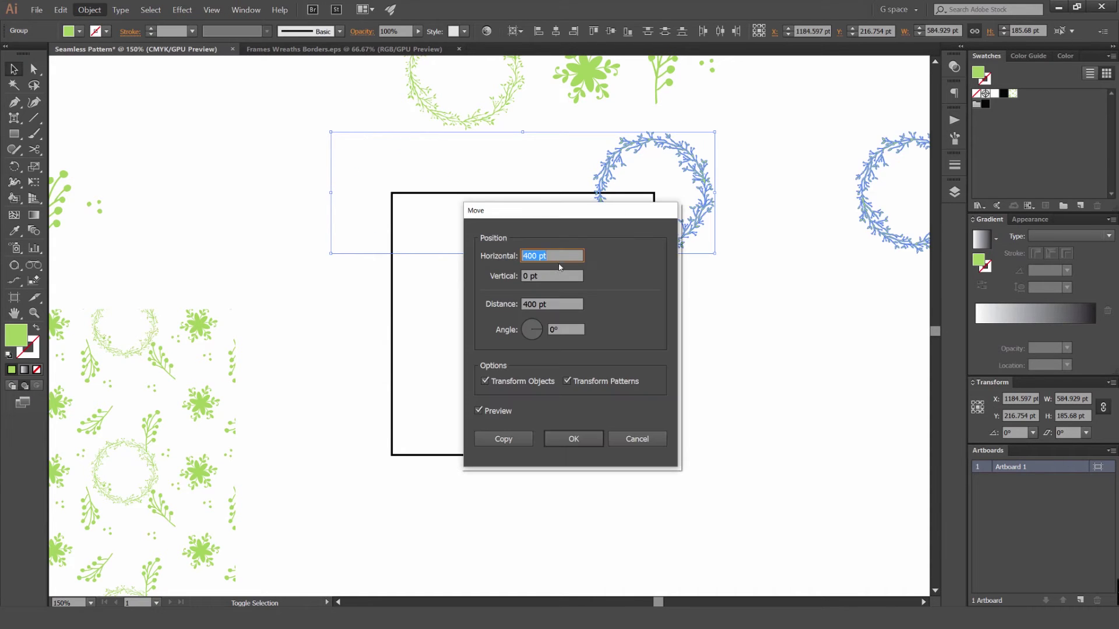
drag(573, 220, 684, 221)
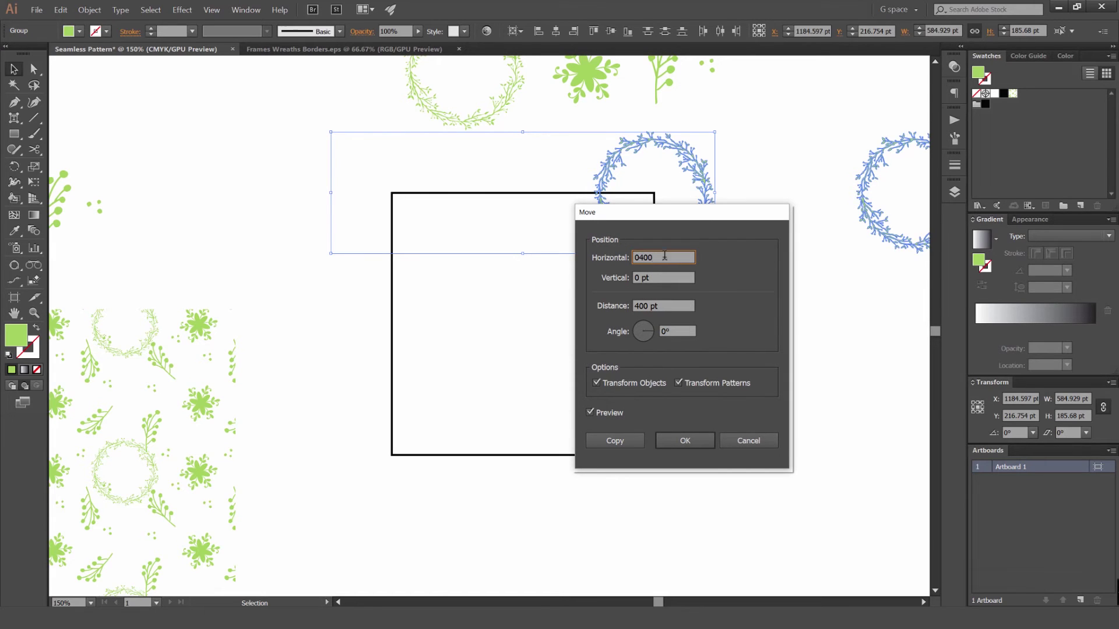
key(Tab)
text(400)
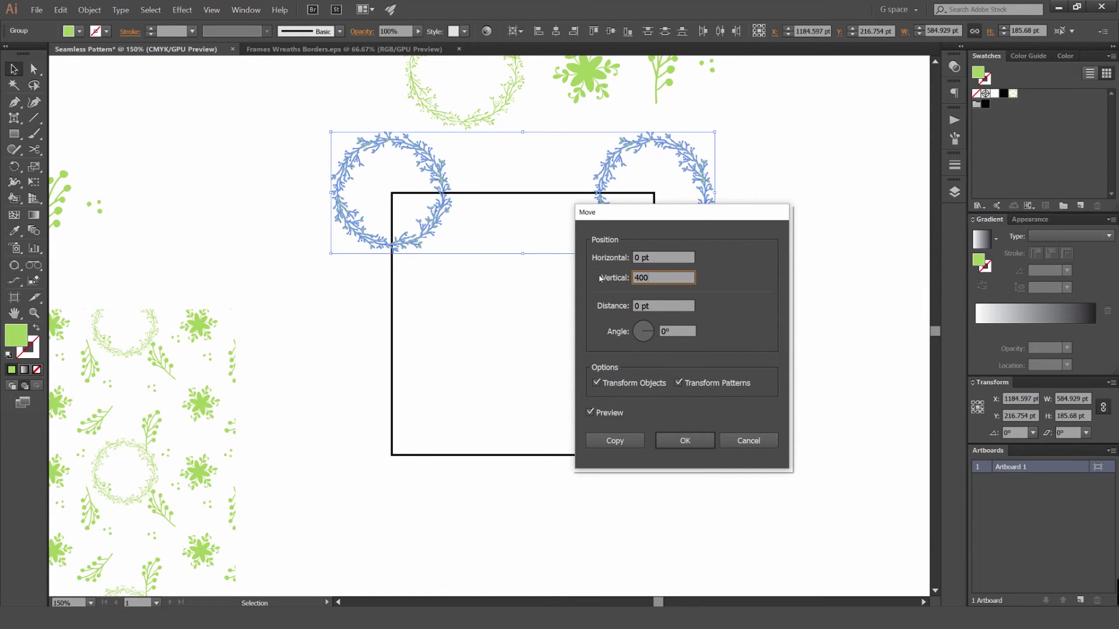
key(Tab)
drag(663, 216, 896, 208)
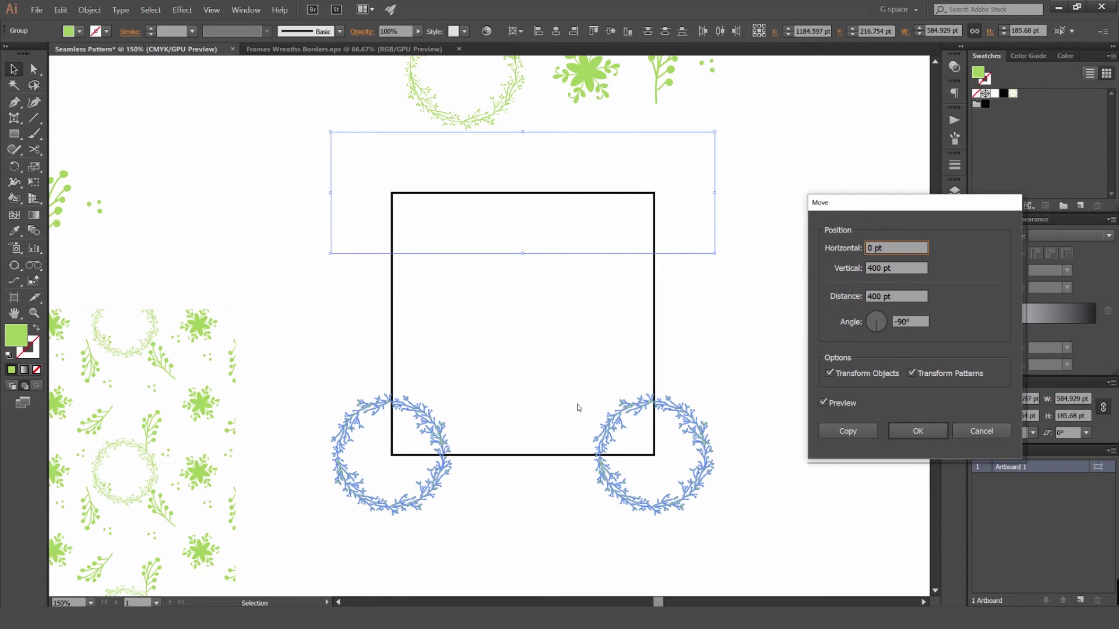
click(854, 432)
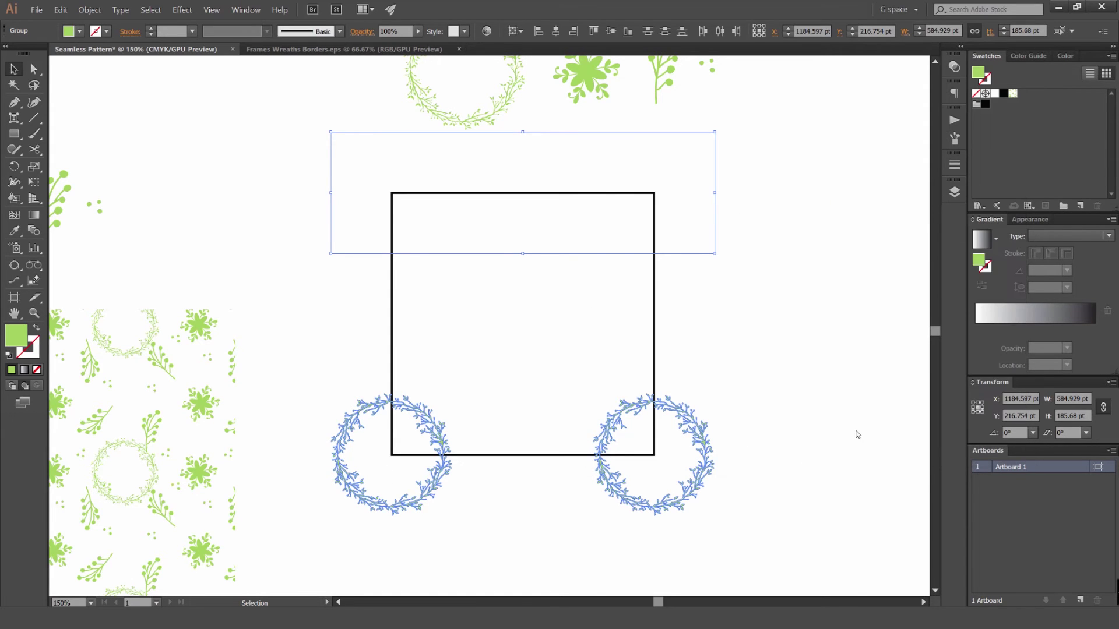
key(c)
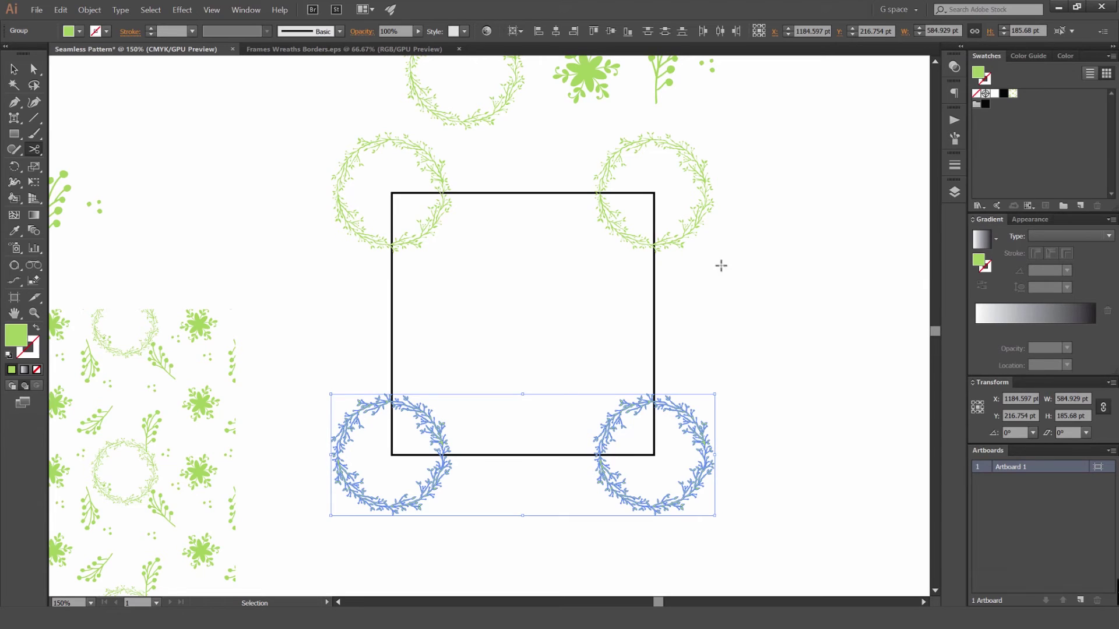
click(657, 221)
click(685, 325)
key(v)
Step: Copy the flower to the square's exact centre and a dot cluster to the flower's upper left
click(713, 294)
key(ctrl+minus)
key(ctrl+minus)
scroll(644, 214, up, 2)
drag(802, 155, 559, 384)
drag(691, 159, 634, 411)
click(629, 310)
drag(628, 307, 568, 194)
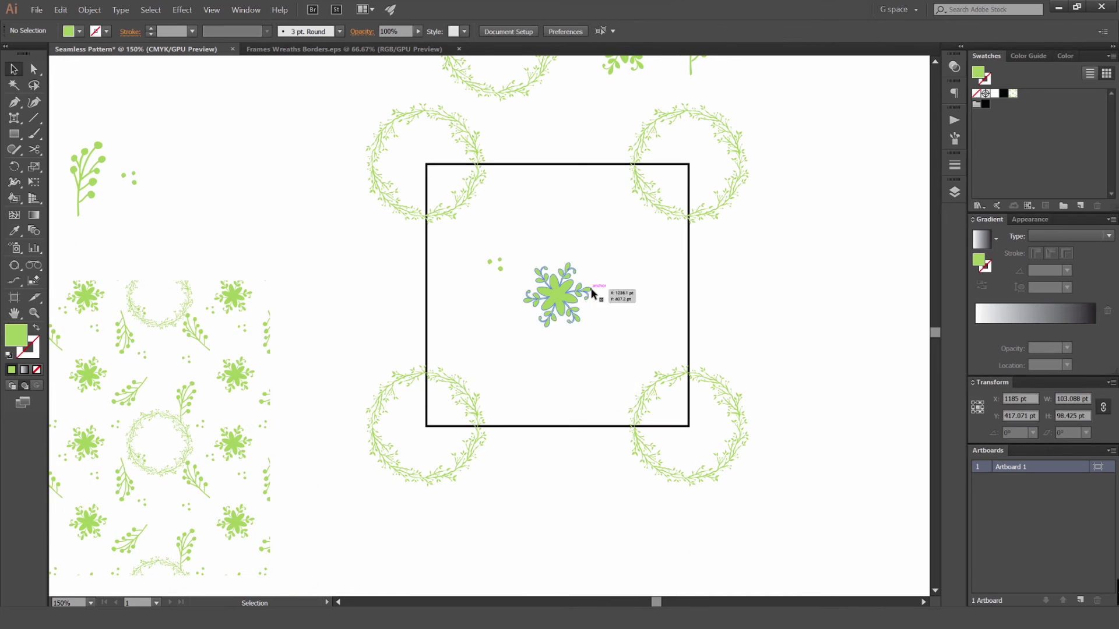
drag(557, 308, 569, 228)
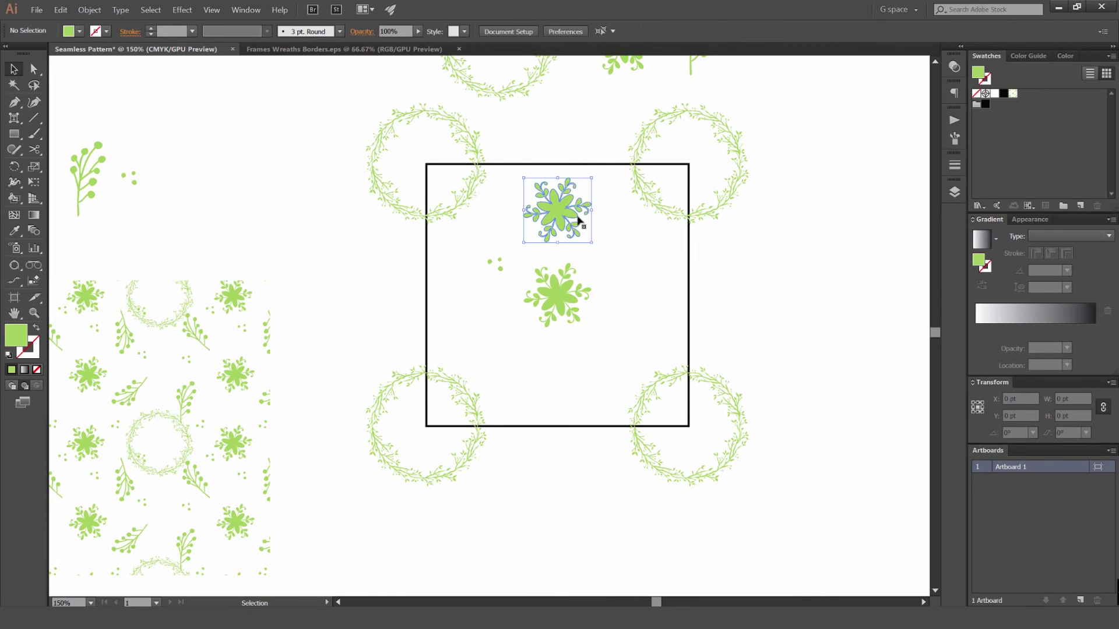
key(ctrl+z)
Step: Copy the berry branch into the square beside the flower's right side
scroll(614, 252, up, 3)
drag(706, 188, 649, 430)
drag(687, 383, 691, 238)
Step: Add four more dot clusters inside the square, two above and two below the flower
drag(751, 83, 582, 276)
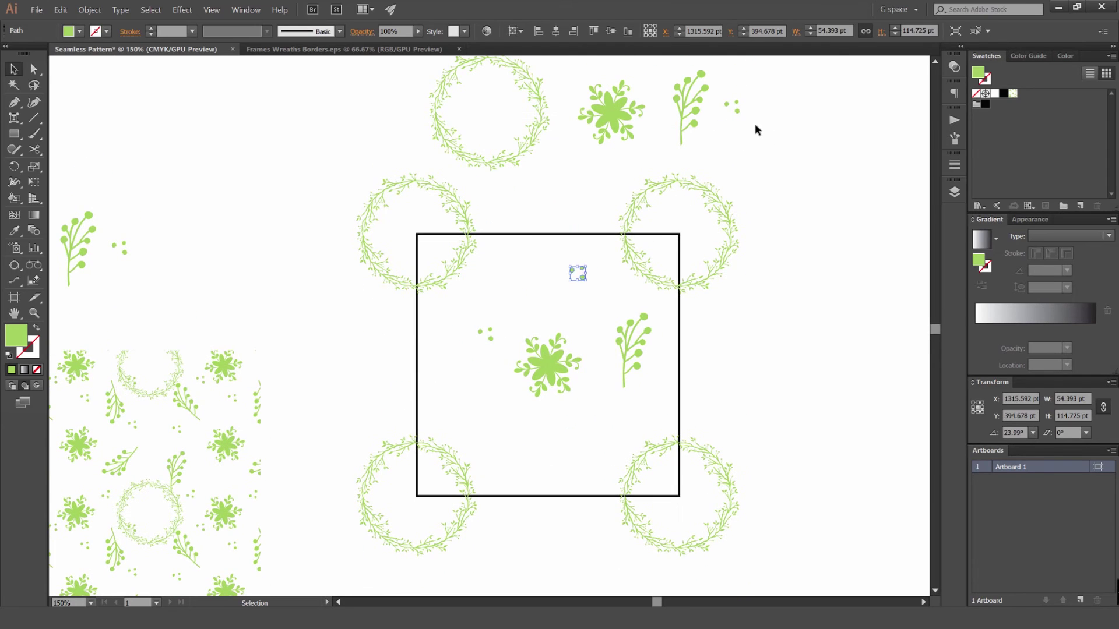
drag(736, 110, 517, 298)
drag(490, 338, 514, 446)
drag(583, 278, 591, 462)
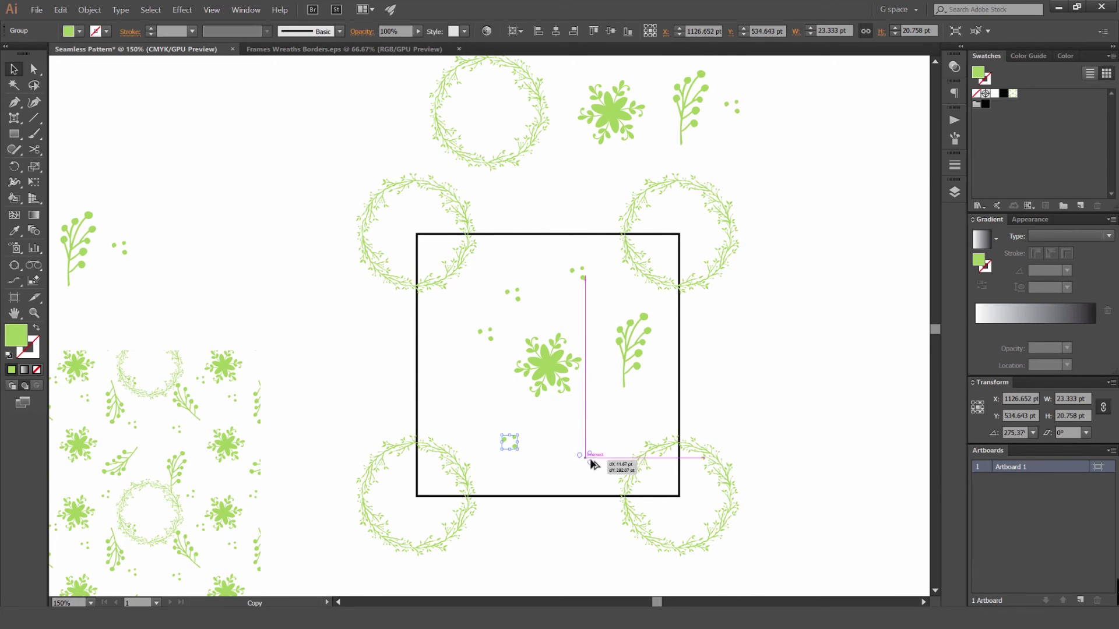
Step: Add a tilted branch copy left of the flower and a dot cluster below the right branch, lowering the lower-left cluster
drag(625, 356, 443, 395)
mouse_move(468, 349)
mouse_down()
mouse_move(451, 347)
mouse_move(465, 363)
mouse_up()
drag(491, 337, 662, 401)
drag(513, 446, 510, 476)
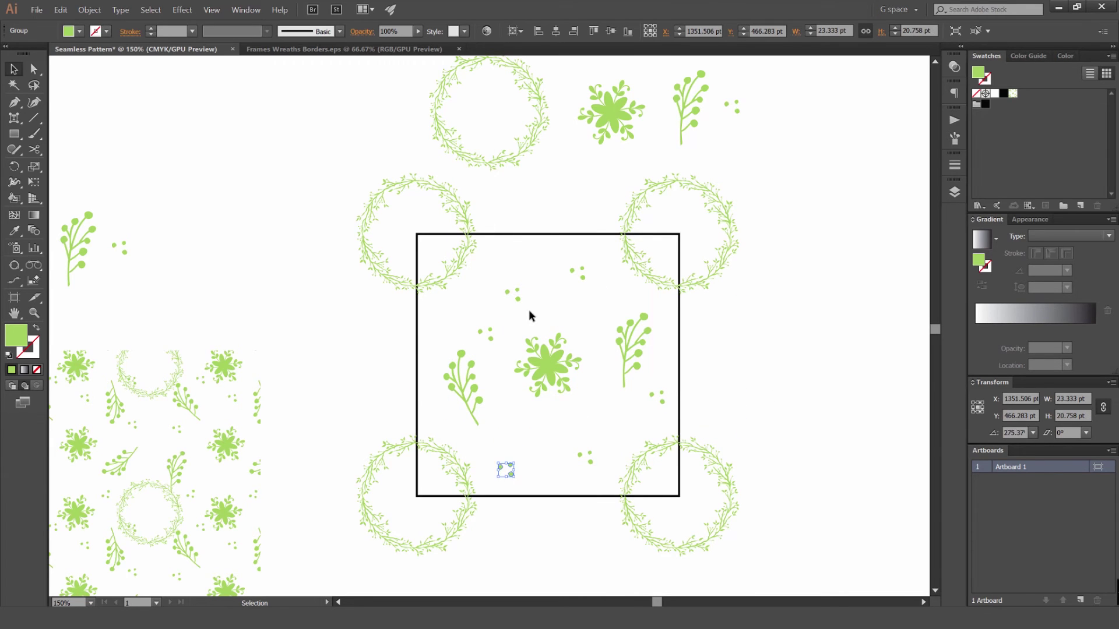
Step: Place rotated branch copies above and below the flower, with the upper dot clusters arranged around the top branch
drag(515, 295, 590, 278)
drag(631, 342, 580, 311)
key(ctrl+z)
key(ctrl+z)
drag(513, 426, 521, 351)
drag(573, 278, 548, 419)
drag(563, 366, 579, 373)
click(627, 339)
Step: Fine-tune the spacing around the flower by nudging the top, left and right branches and the two side dot clusters
scroll(648, 302, up, 2)
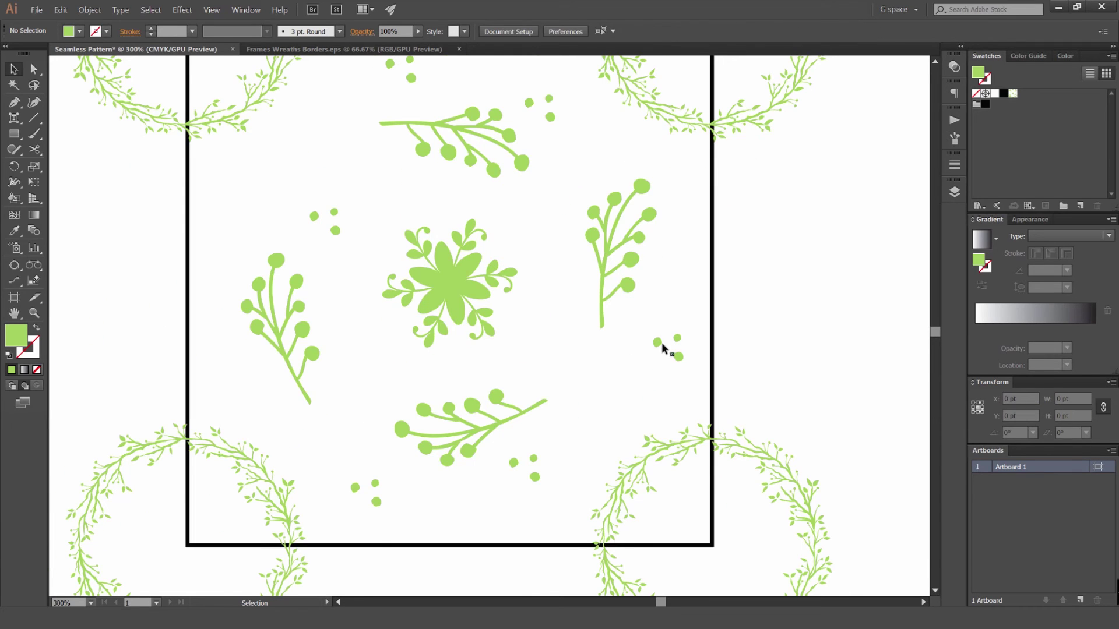
drag(662, 342, 606, 389)
drag(482, 152, 481, 144)
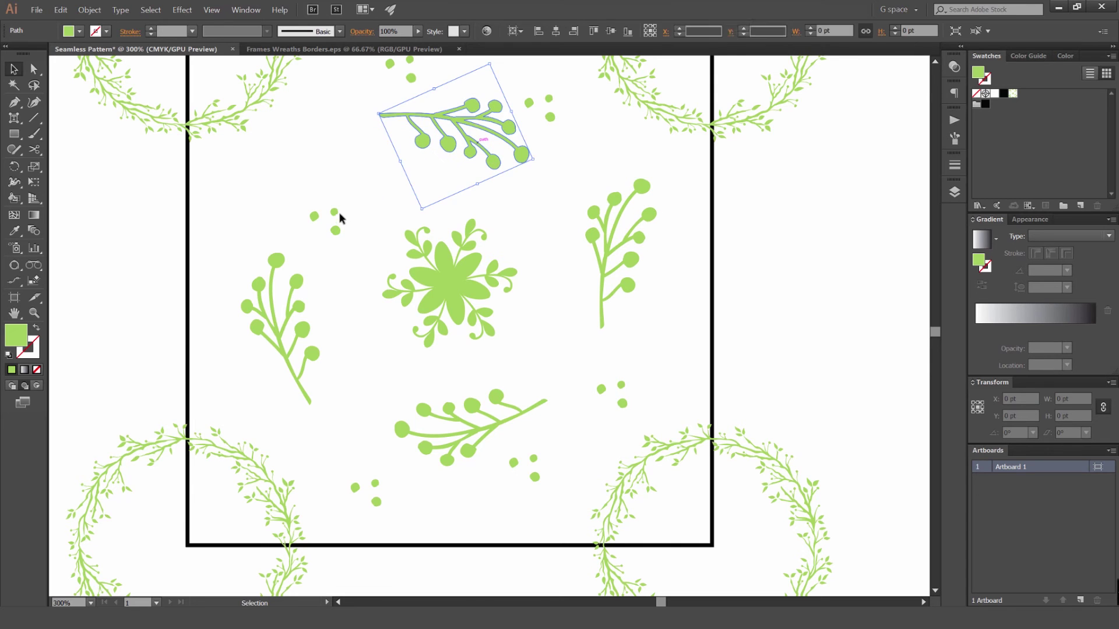
drag(336, 229, 331, 191)
click(289, 266)
drag(289, 265, 287, 247)
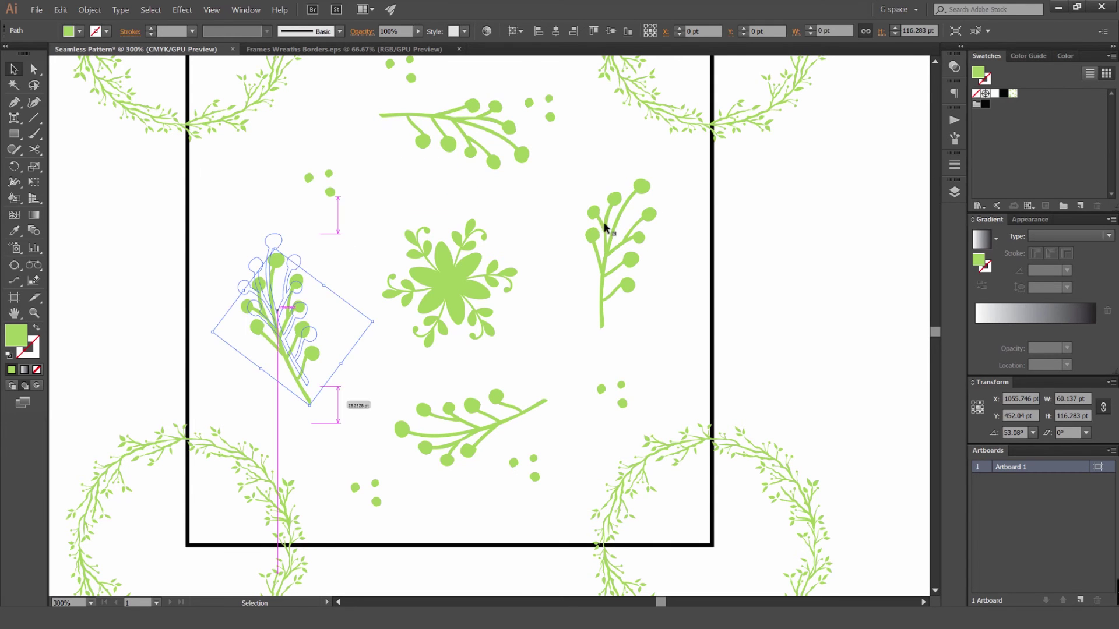
drag(629, 250, 652, 256)
scroll(739, 244, down, 2)
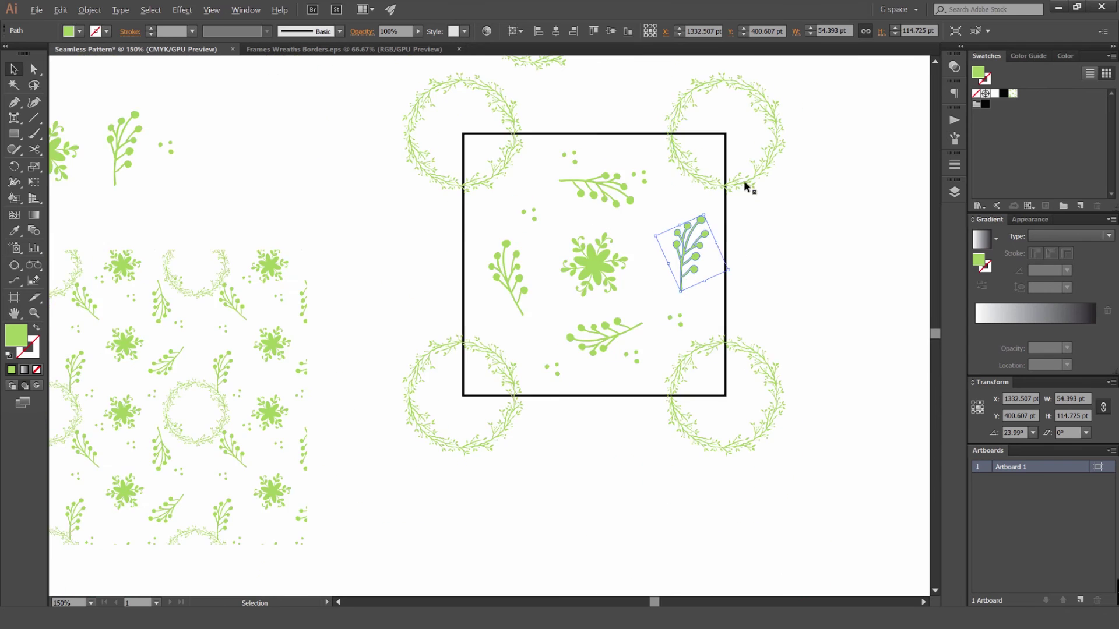
Step: Set the 400 pt square's stroke to None so that it has neither fill nor stroke
scroll(737, 165, up, 2)
drag(553, 283, 582, 238)
scroll(564, 180, down, 1)
click(614, 361)
scroll(641, 257, down, 2)
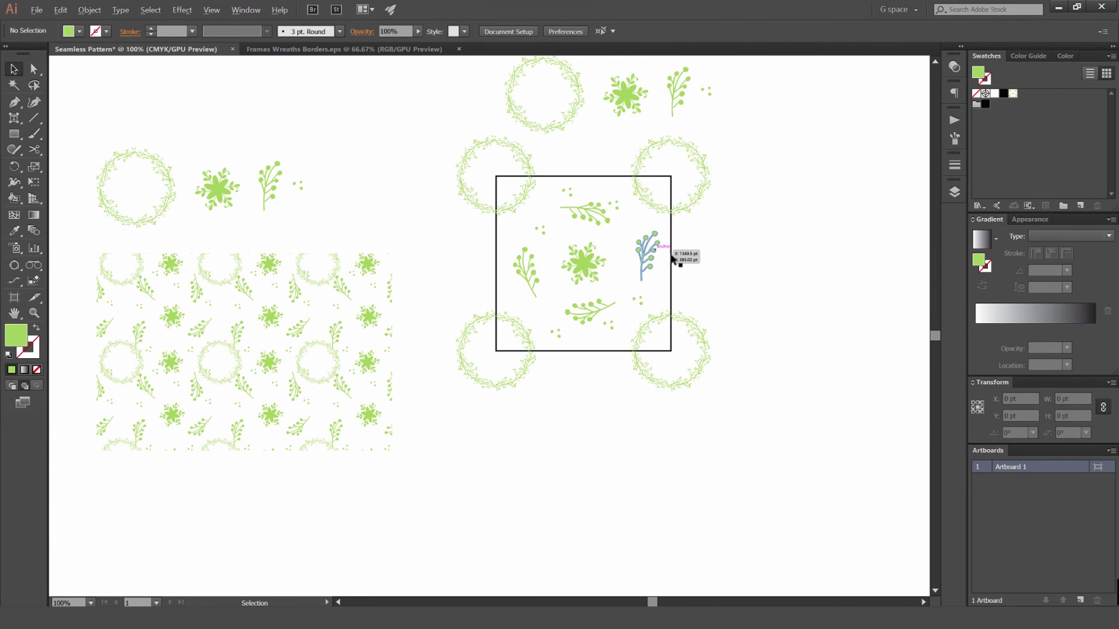
drag(717, 247, 697, 261)
click(639, 225)
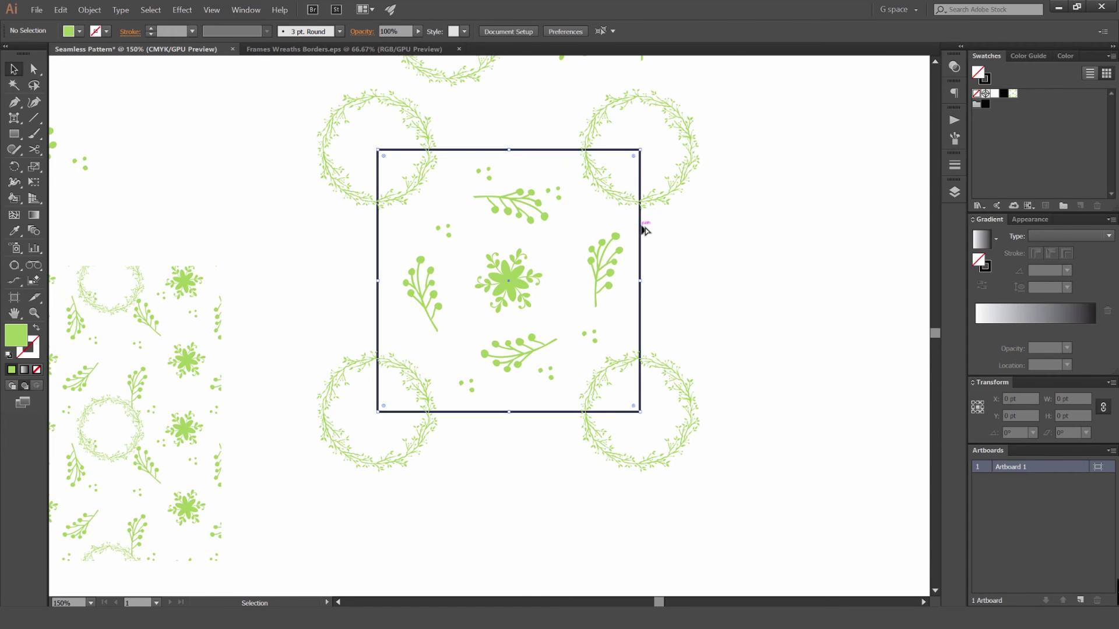
scroll(641, 221, up, 2)
key(x)
key(slash)
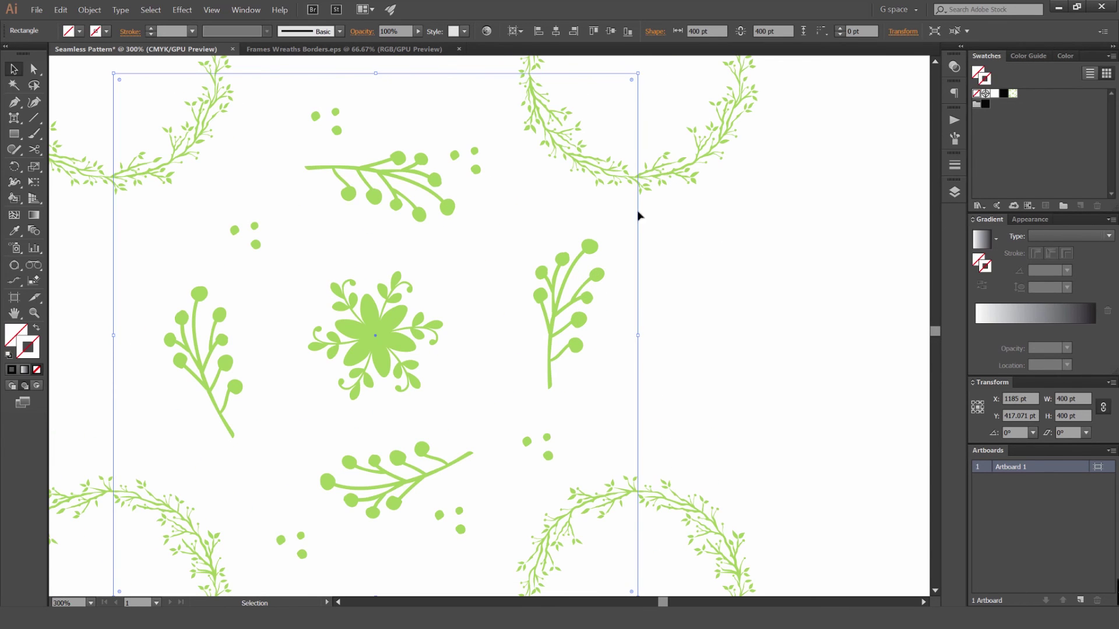
Step: Inspect the square and all its motifs as a selection and in Outline view, leaving everything deselected
scroll(652, 210, down, 3)
scroll(665, 212, up, 1)
scroll(664, 214, up, 2)
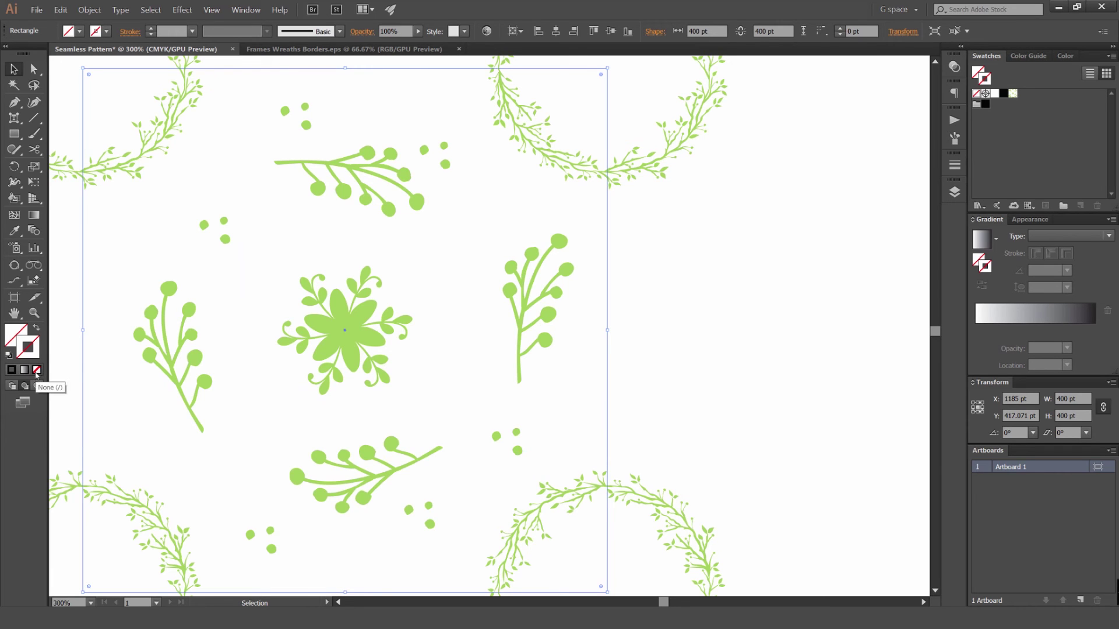
scroll(521, 279, down, 3)
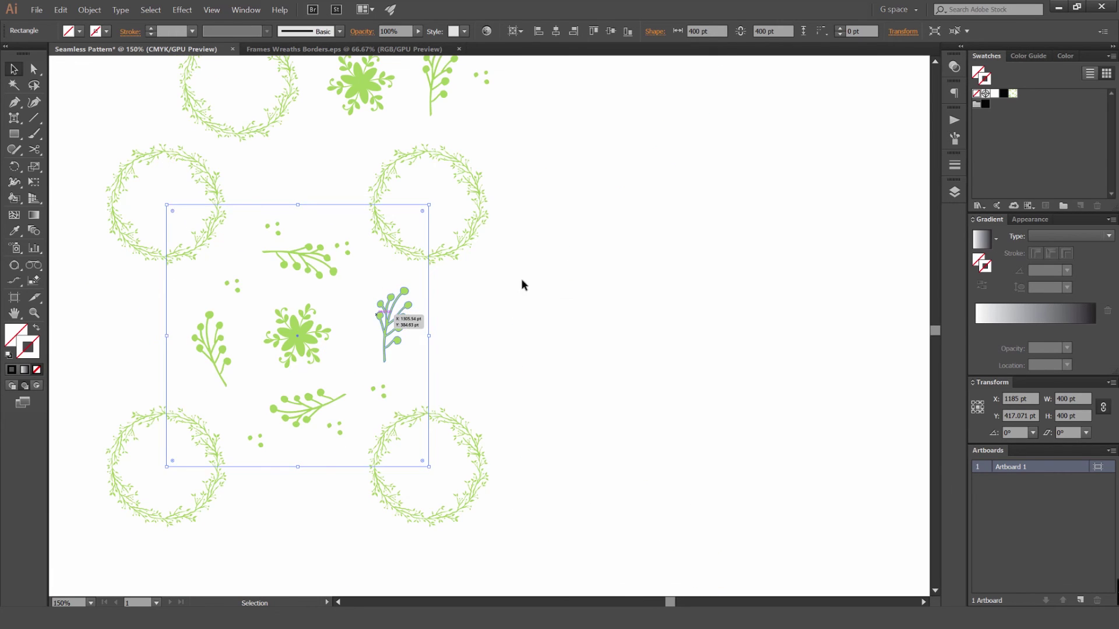
drag(536, 343, 387, 448)
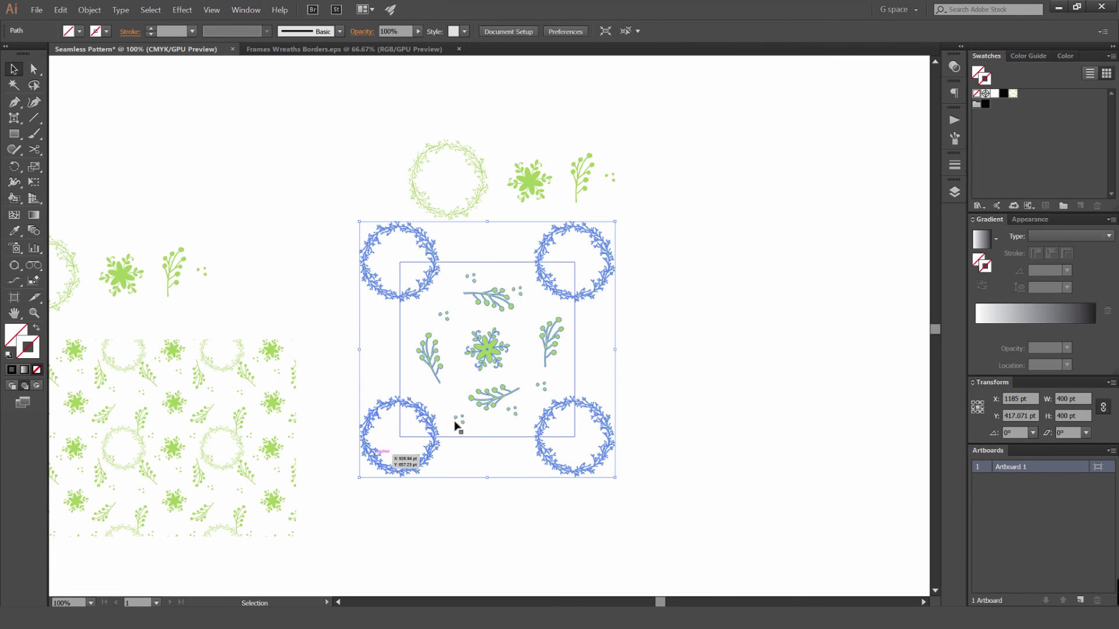
key(ctrl+y)
click(712, 324)
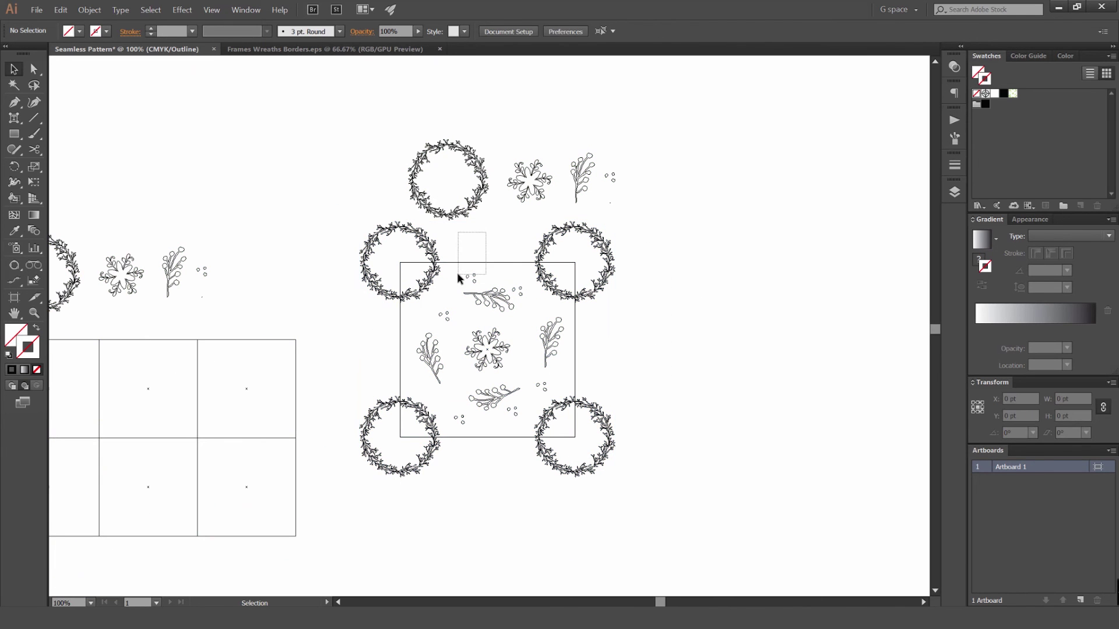
Step: Check the unstroked 400 pt square by selecting it in Outline view and returning the artwork to Preview
click(407, 264)
scroll(405, 267, up, 2)
scroll(407, 271, down, 1)
key(ctrl+y)
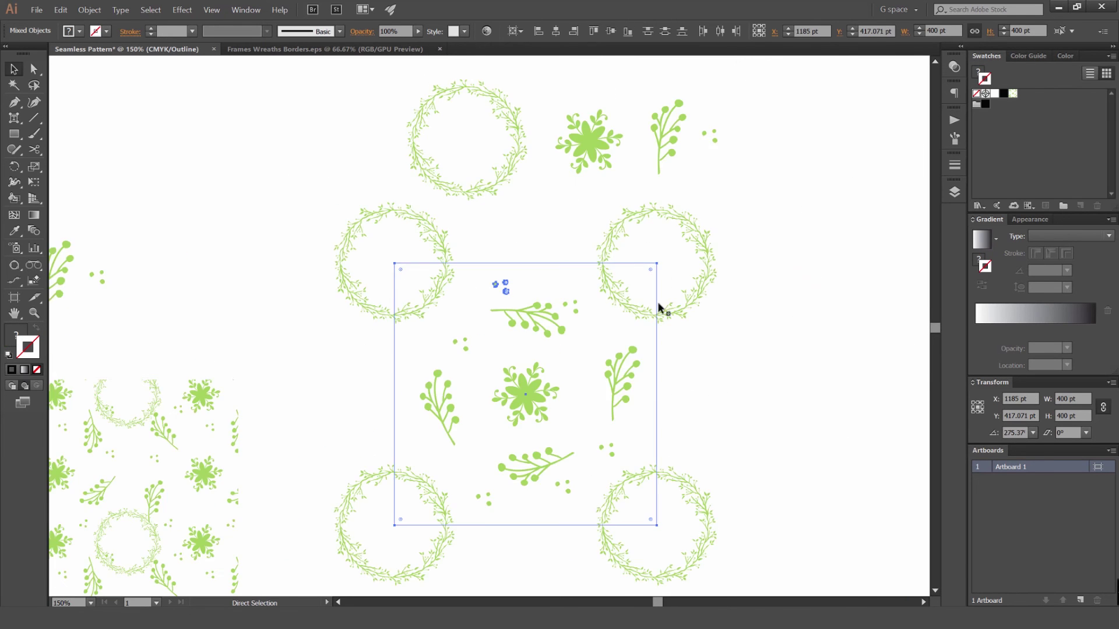
click(772, 318)
Step: Add the bounding square together with all its wreaths, branches, flower and dots to the swatches as a new pattern swatch
scroll(736, 241, down, 1)
drag(432, 466, 425, 468)
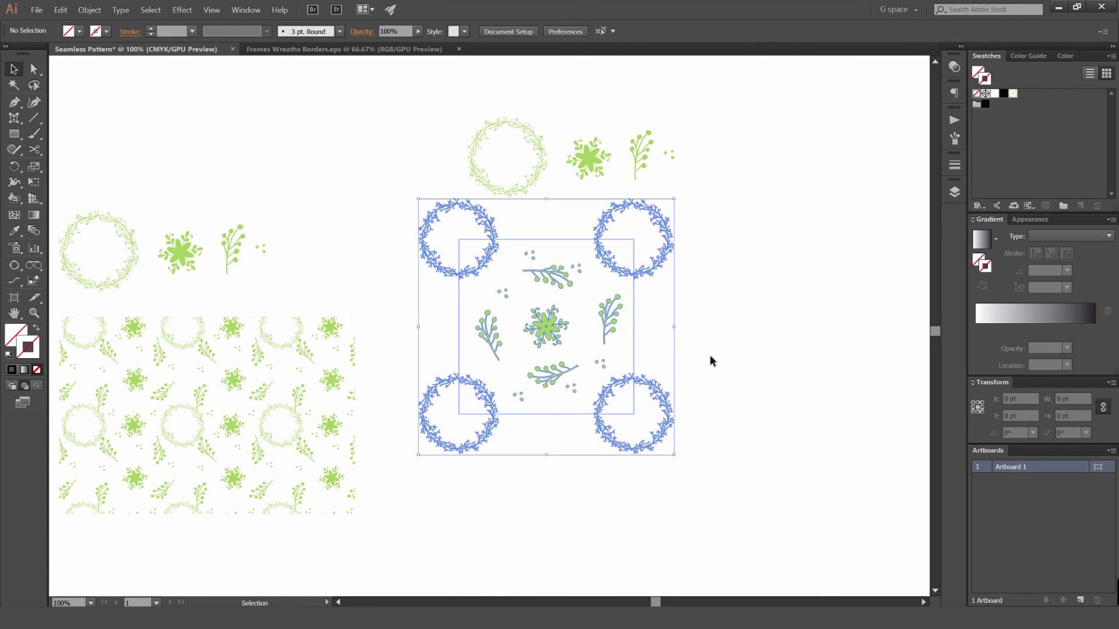
drag(705, 354, 623, 389)
mouse_move(604, 304)
mouse_down()
mouse_move(874, 245)
mouse_move(1008, 130)
mouse_move(1020, 93)
mouse_up()
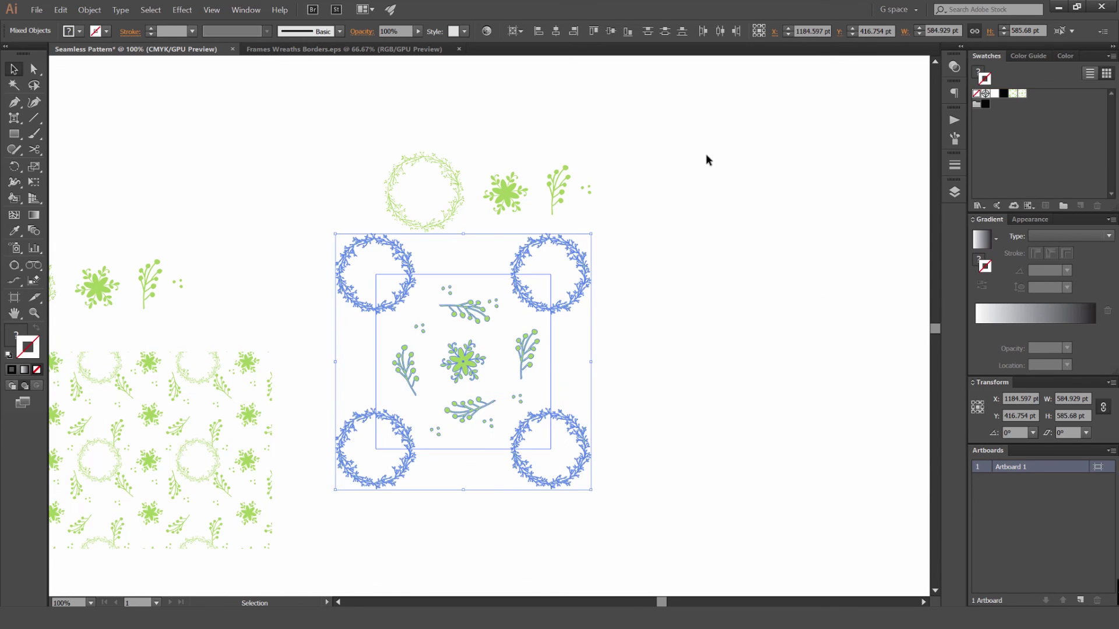
click(733, 198)
Step: Draw a rectangle about 672 × 560 pt beside the tile artwork and fill it with the new floral pattern swatch
drag(617, 318, 438, 256)
scroll(565, 235, down, 2)
scroll(551, 254, up, 1)
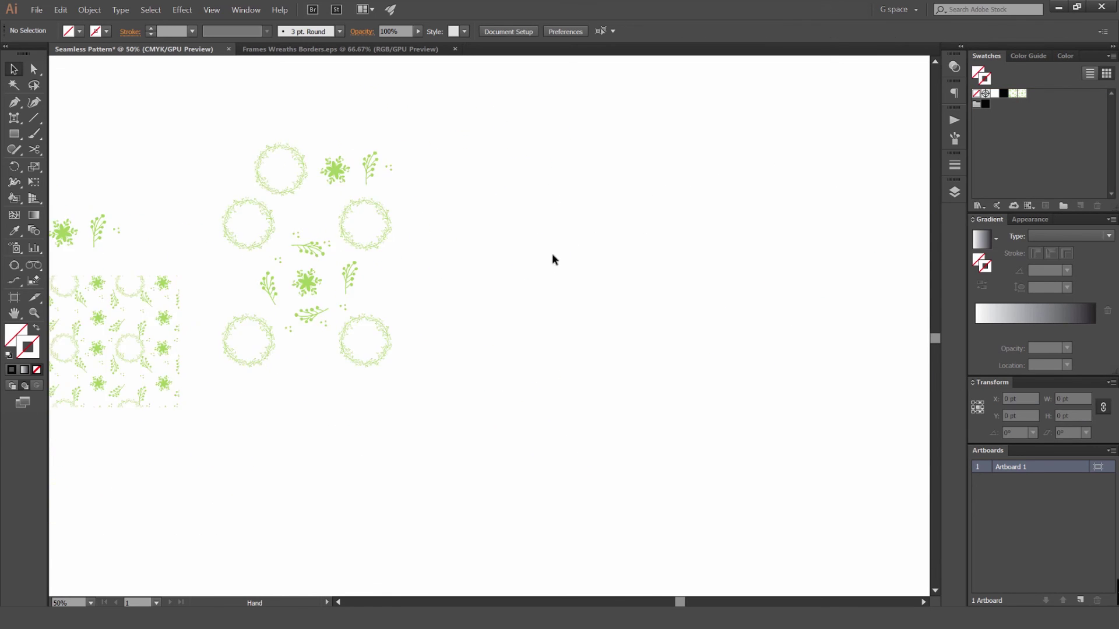
drag(494, 200, 690, 363)
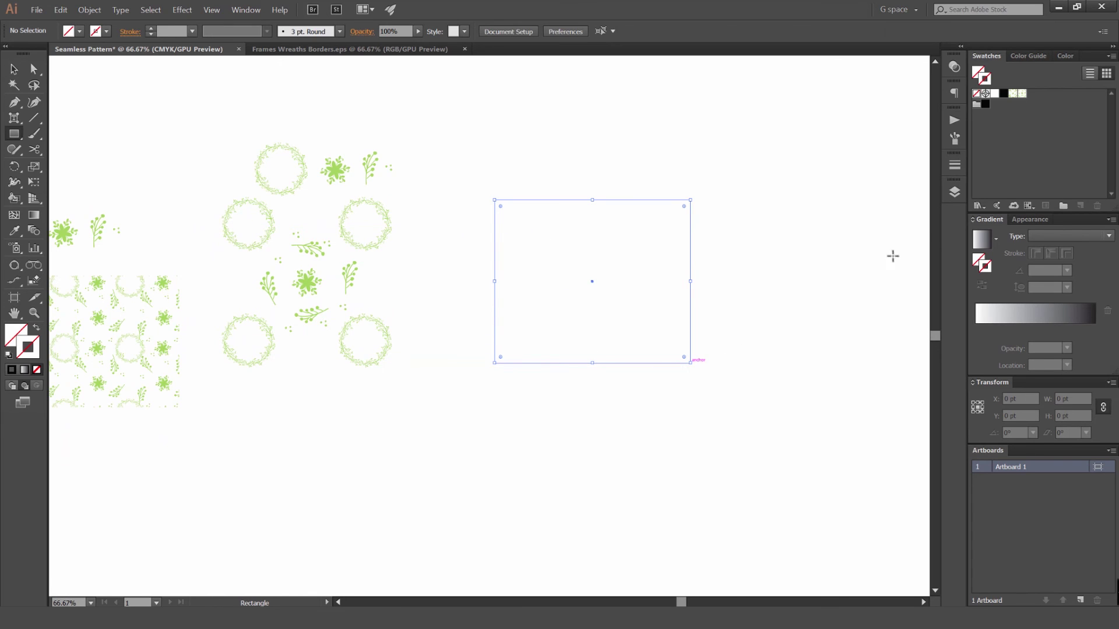
click(1022, 100)
key(v)
click(799, 155)
scroll(662, 282, up, 2)
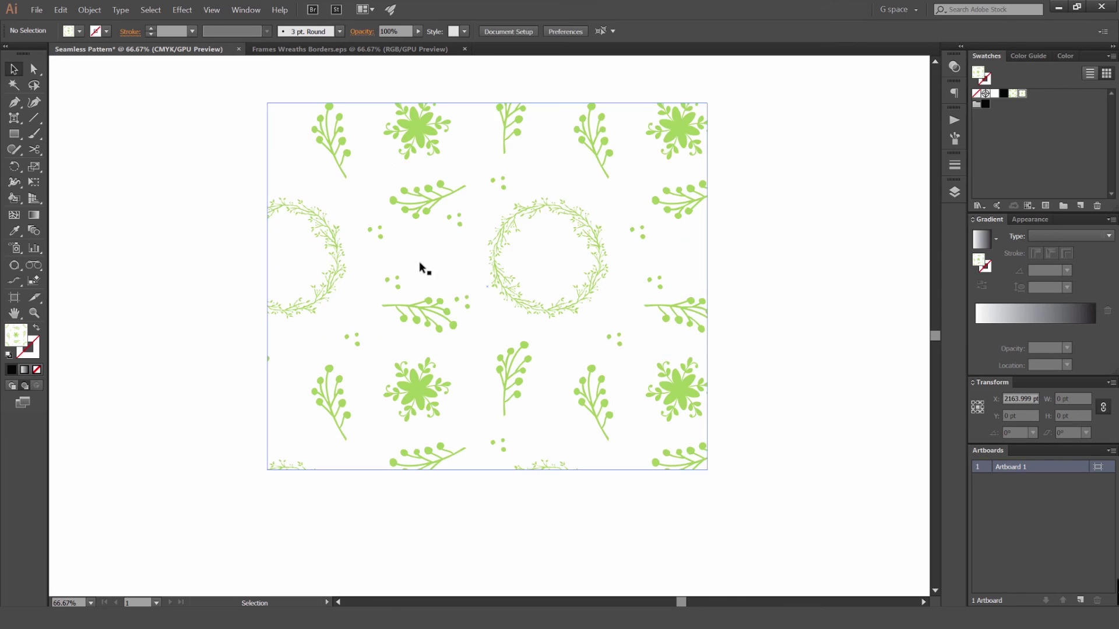
Step: Try repeating the patterned rectangle with an adjoining copy, move the copy straight down below the original's level and delete it
scroll(420, 263, down, 3)
click(516, 211)
drag(517, 209, 615, 138)
key(ctrl+z)
drag(478, 251, 543, 270)
drag(572, 314, 597, 441)
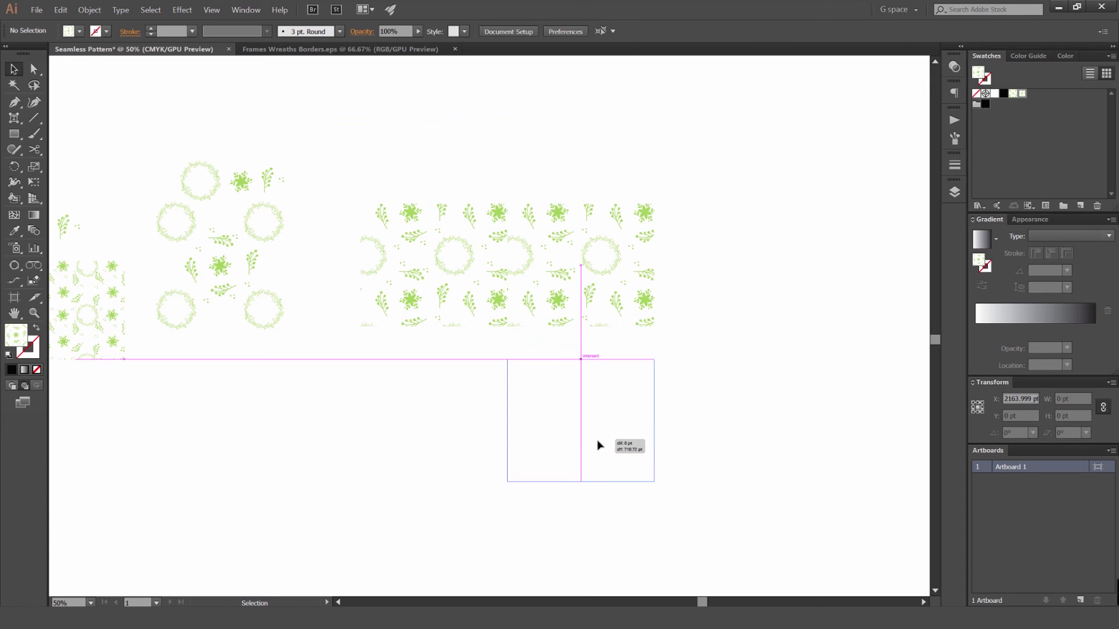
drag(673, 338, 687, 337)
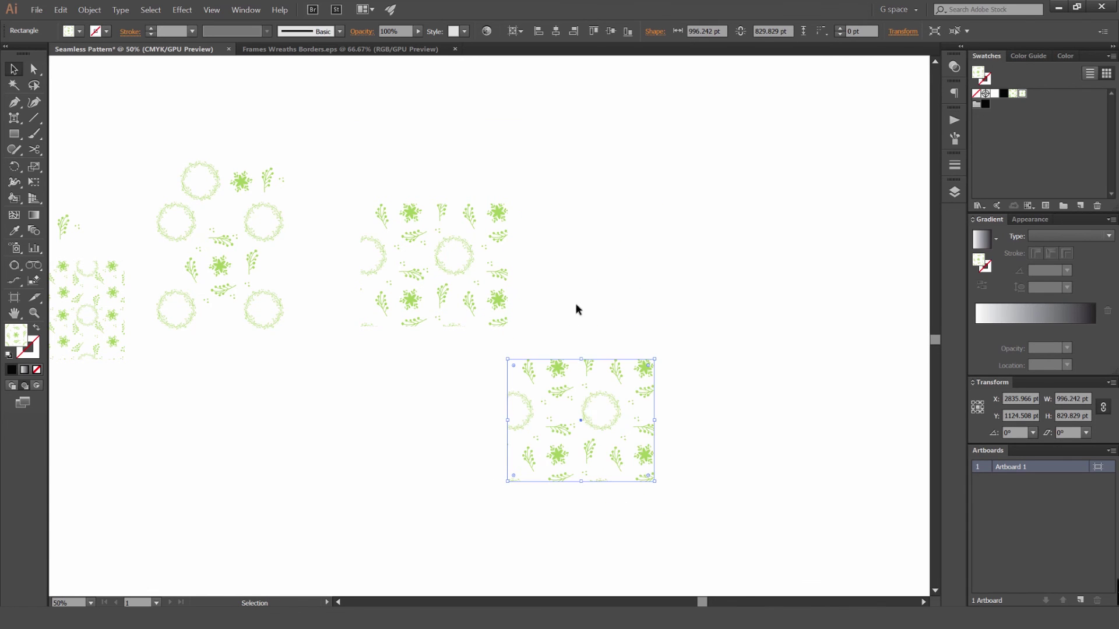
key(Delete)
Step: Delete the patterned rectangle after shifting it sideways, and draw an 836 pt pattern-filled square in its place
drag(483, 276, 642, 276)
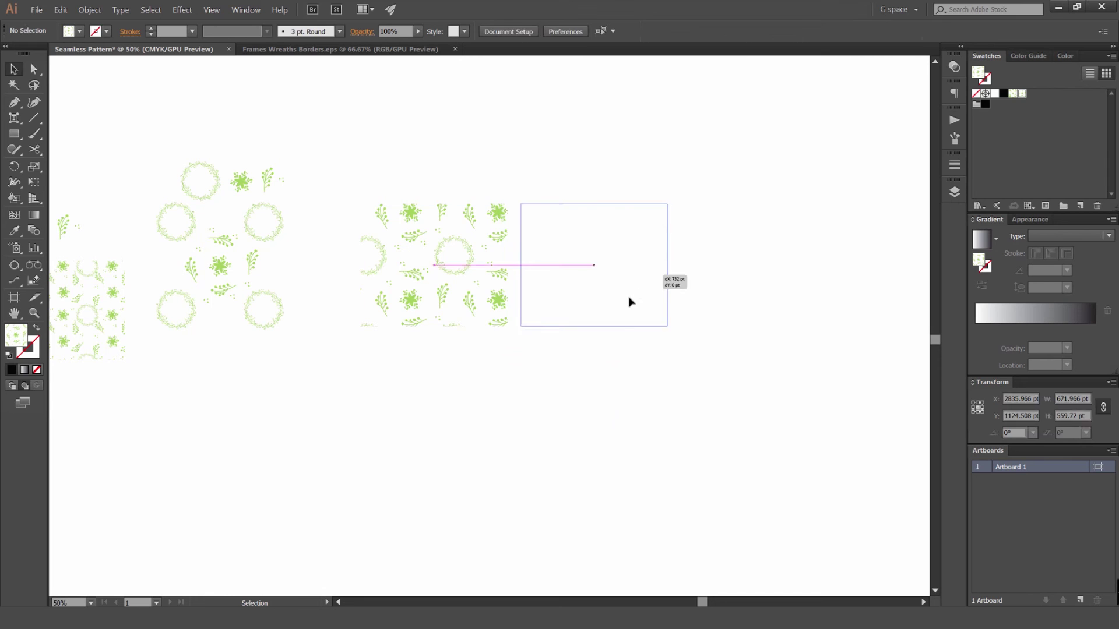
click(617, 305)
key(Delete)
key(m)
drag(443, 275, 547, 348)
key(v)
click(512, 270)
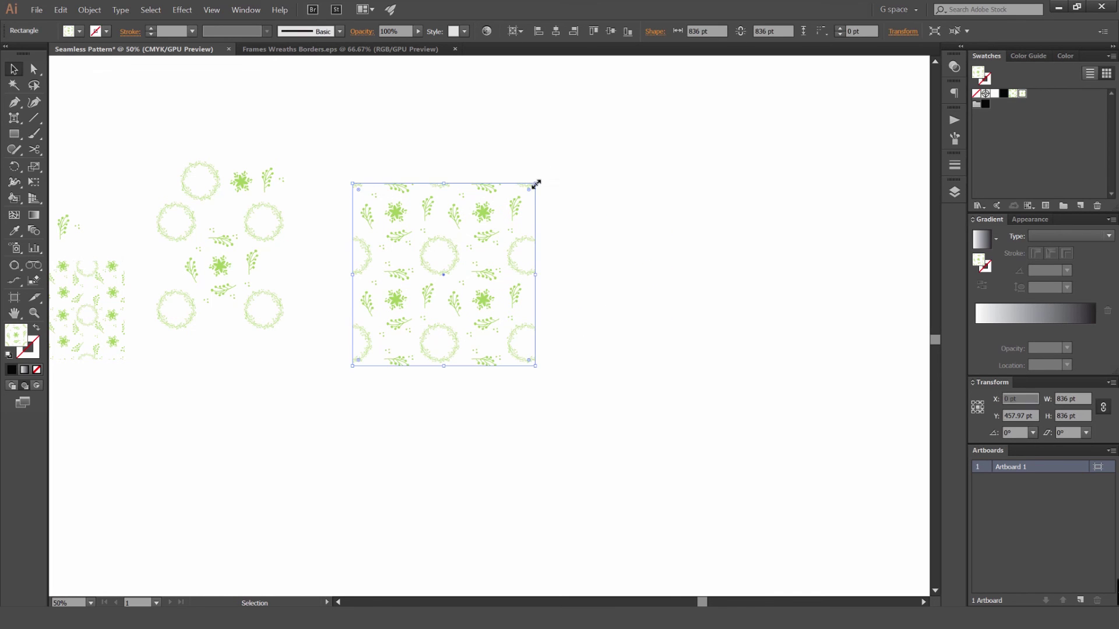
Step: Try placing a copy of the 836 pt patterned square beside the original, and undo the placement
drag(533, 183, 636, 185)
drag(569, 242, 560, 267)
click(747, 223)
scroll(747, 222, down, 2)
key(ctrl+z)
key(ctrl+z)
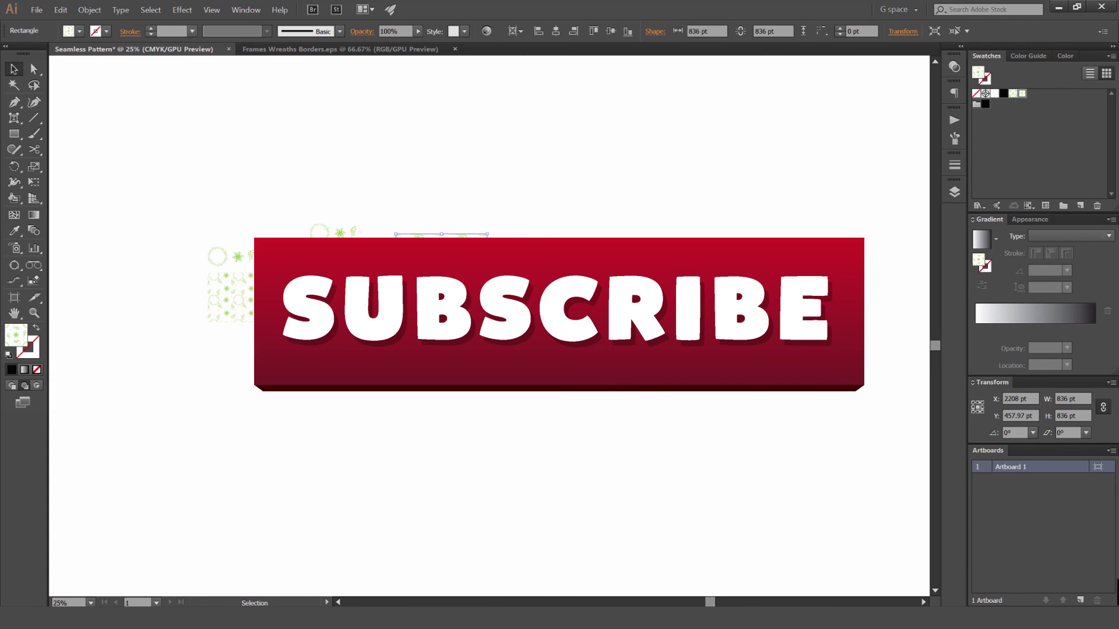
Step: Duplicate the 836 pt patterned square flush against its right edge and move the copy straight down
click(542, 269)
drag(449, 279, 451, 279)
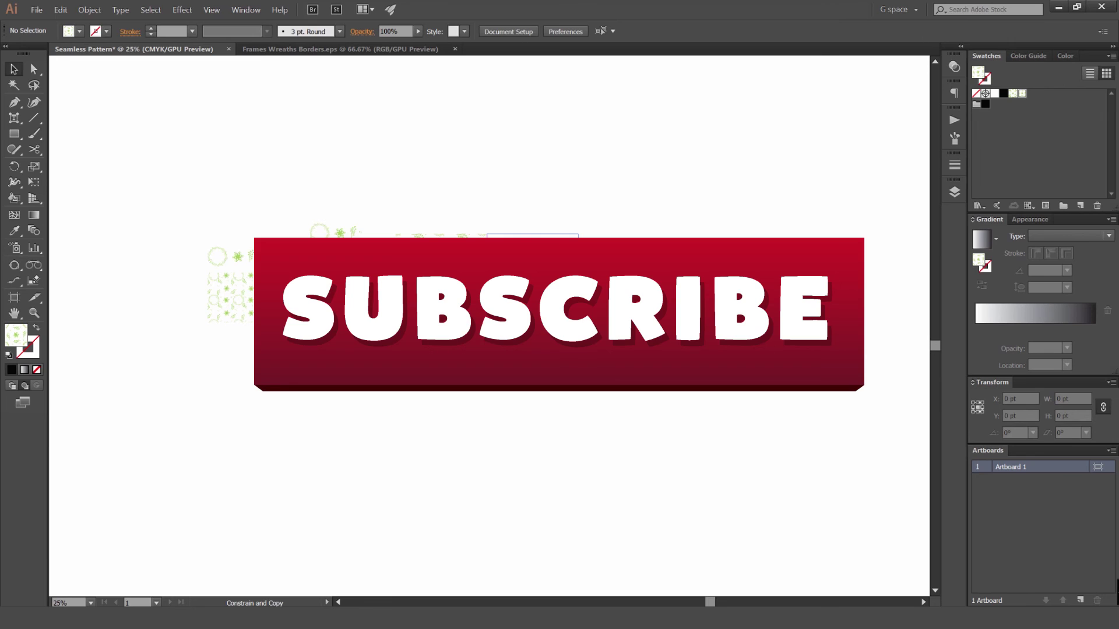
click(630, 280)
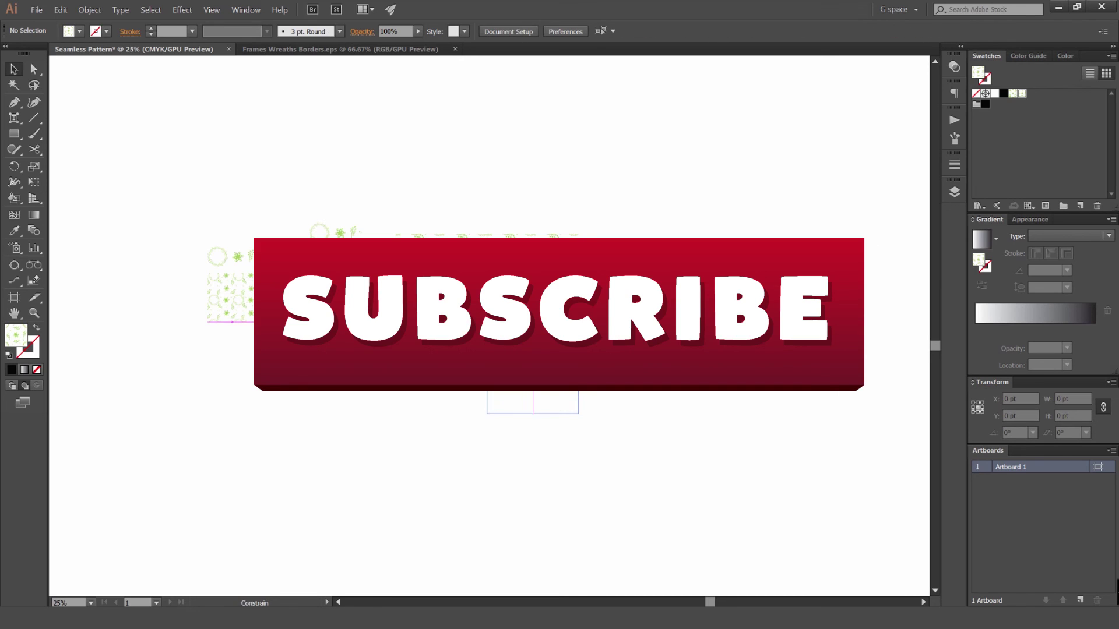